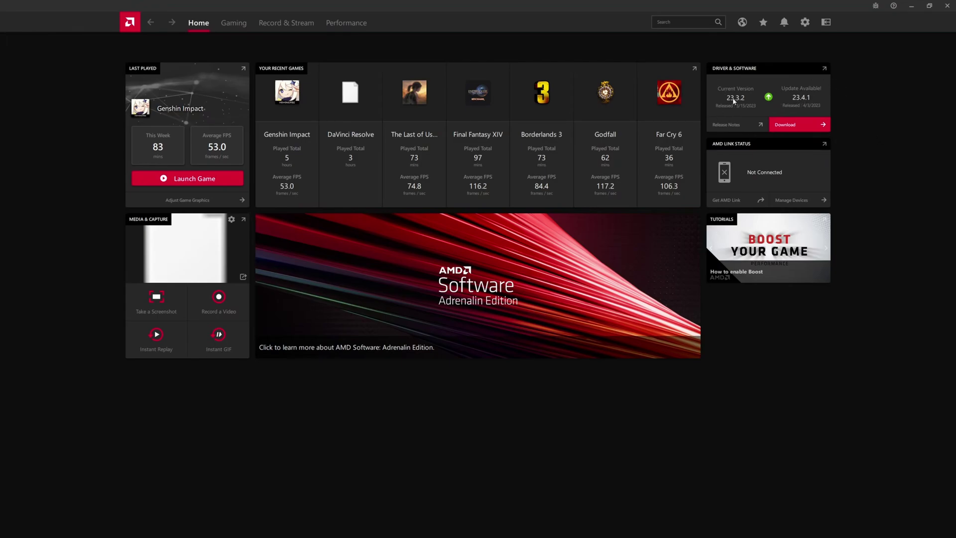
Step: Open the 23.4.1 release notes, scroll through them, then return to the Home dashboard
click(727, 127)
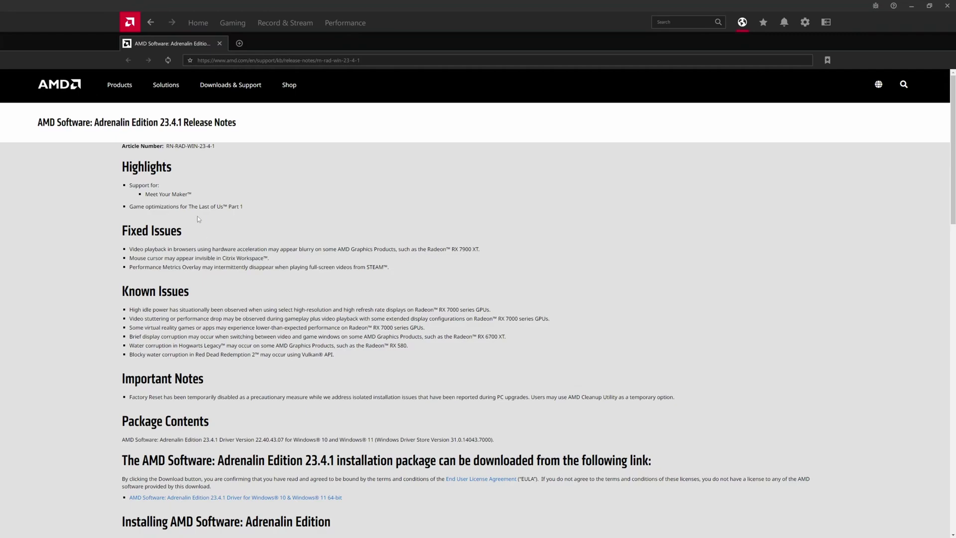
scroll(265, 289, down, 8)
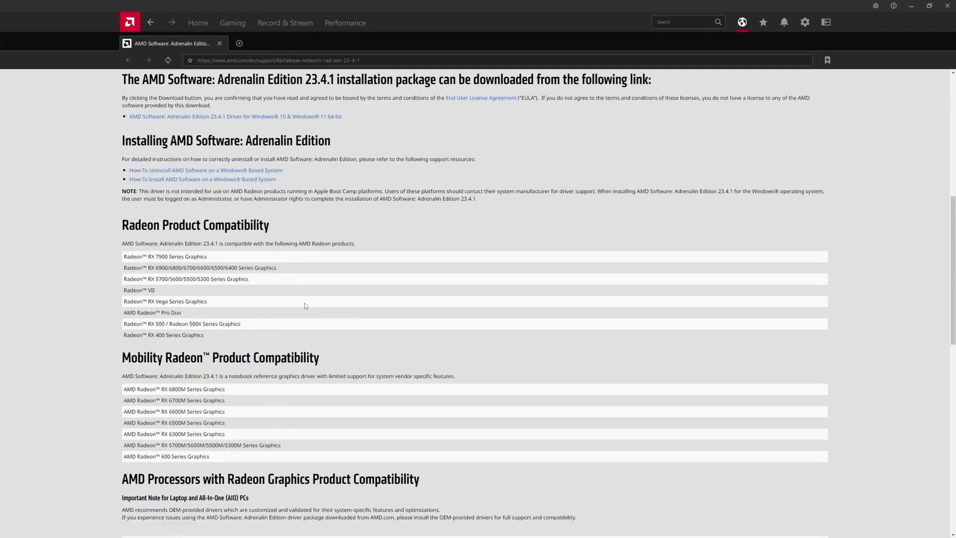
scroll(306, 306, down, 4)
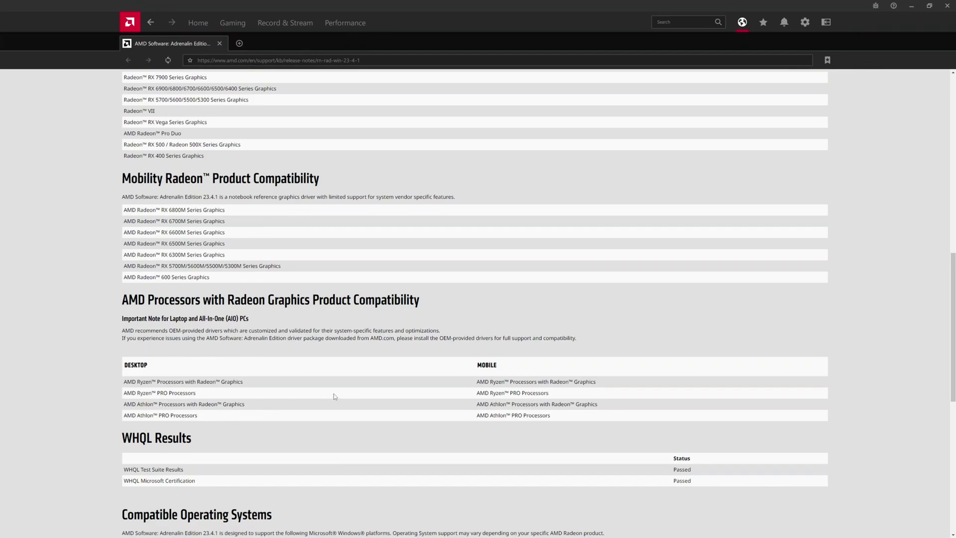
scroll(333, 395, down, 3)
scroll(329, 389, up, 13)
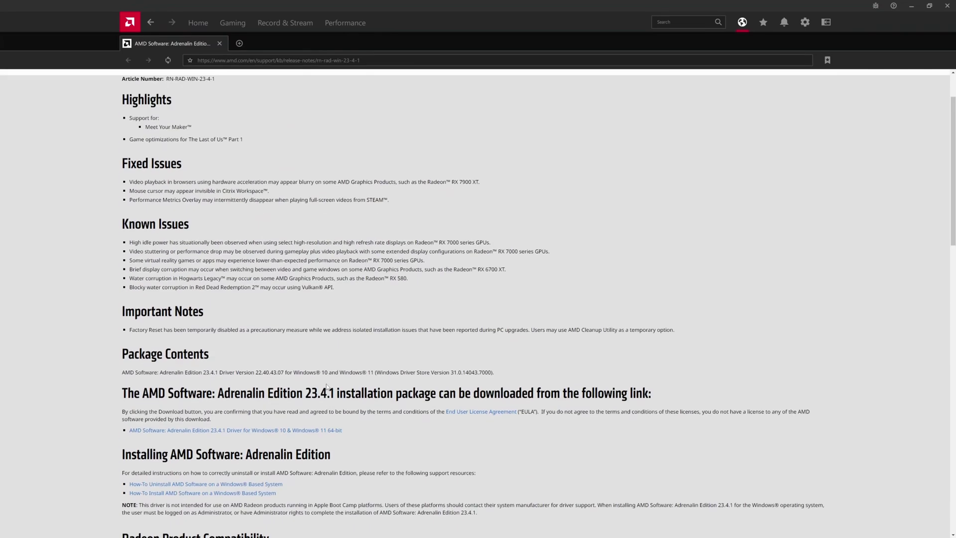
scroll(326, 386, up, 2)
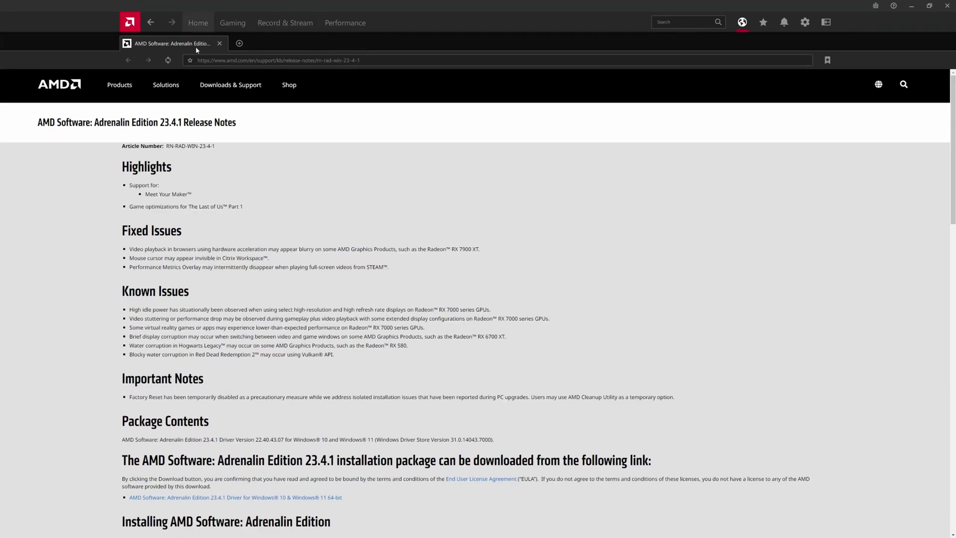
click(198, 23)
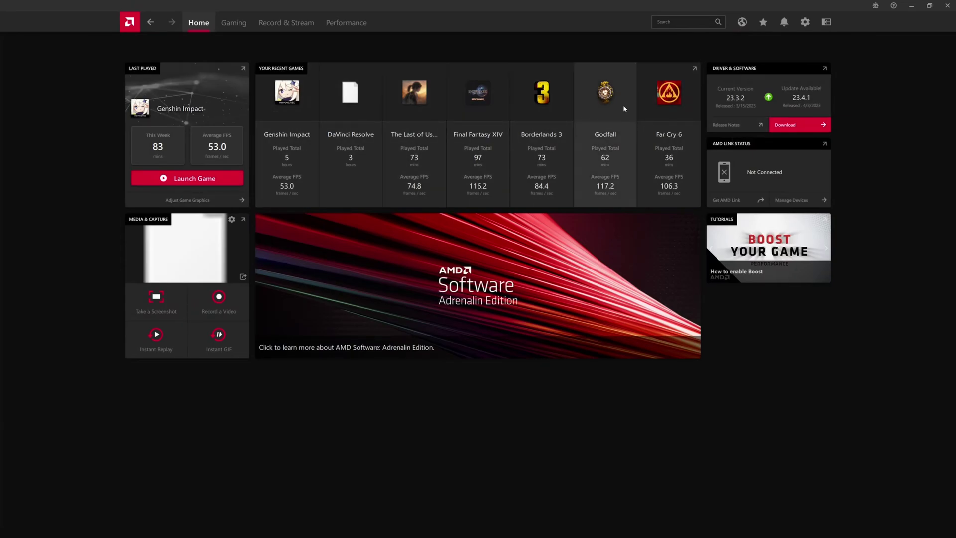
Step: Turn on Radeon Chill for The Last of Us Part I, with Min FPS at 90
click(412, 115)
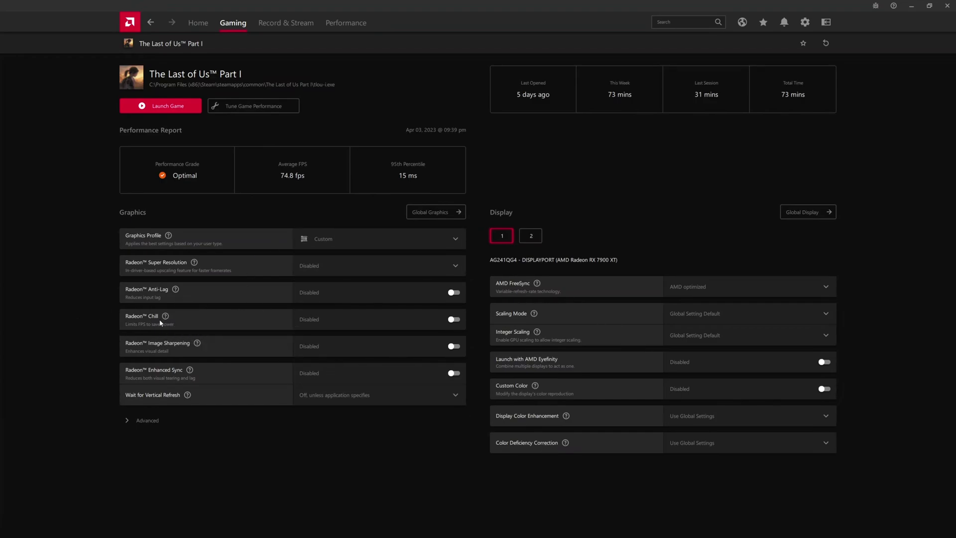
click(366, 320)
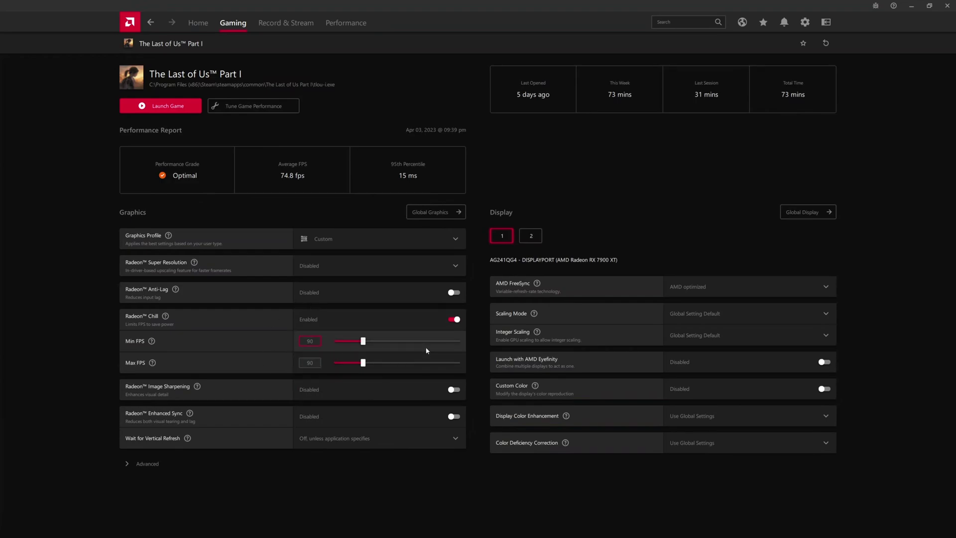
click(310, 341)
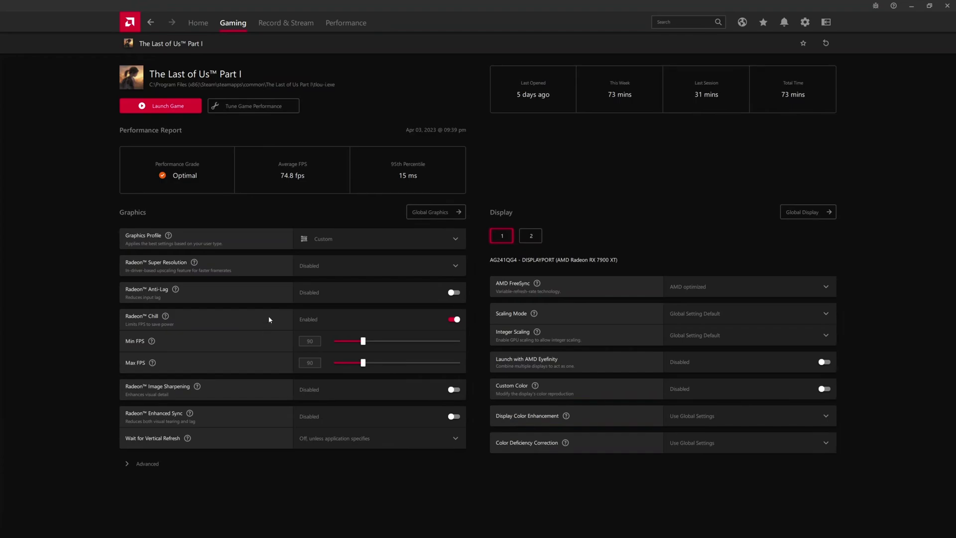
Step: Review the advanced graphics settings and FreeSync modes, keeping FreeSync on AMD optimized
click(148, 467)
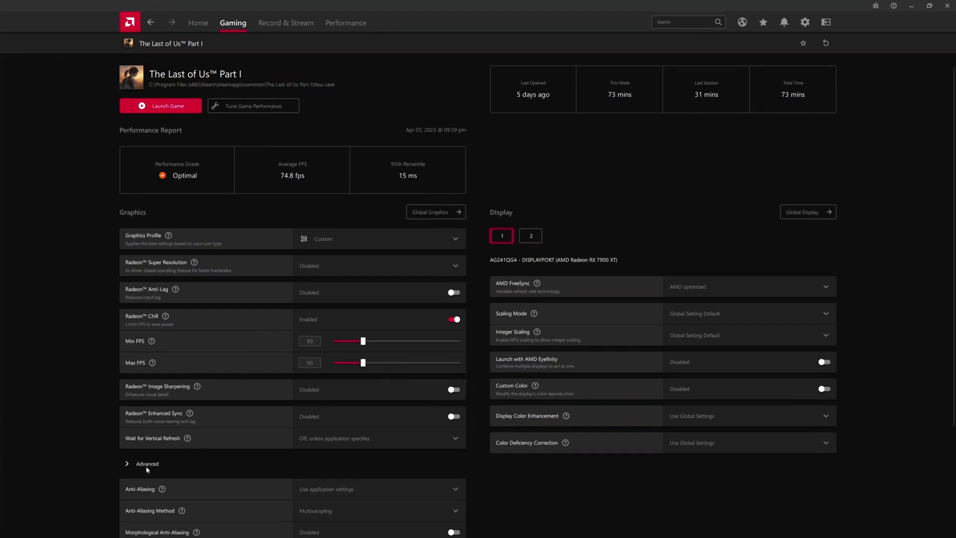
scroll(76, 399, down, 3)
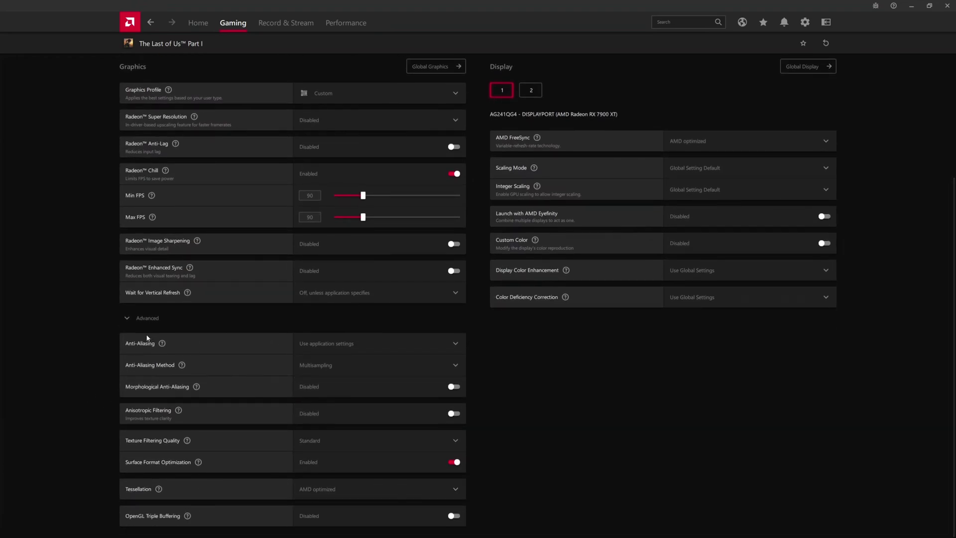
click(128, 319)
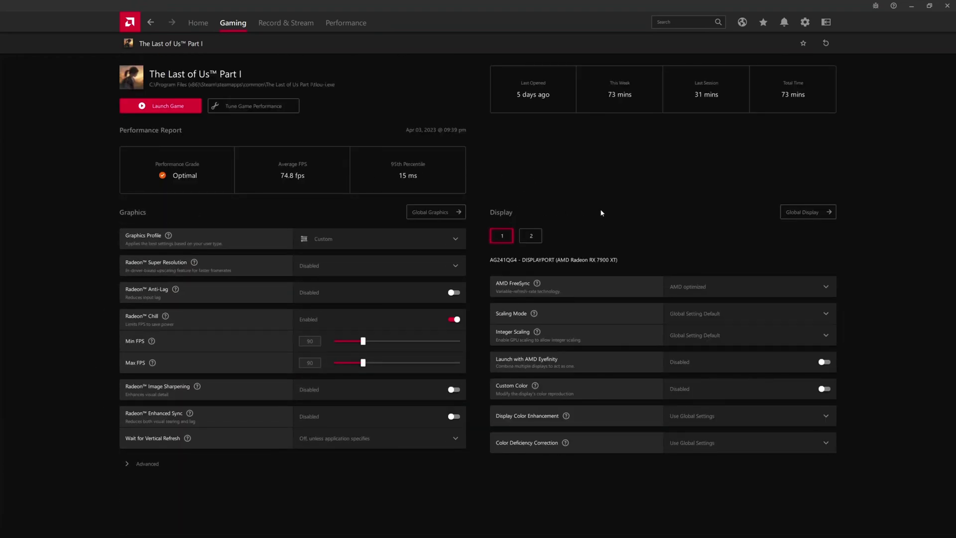
click(781, 291)
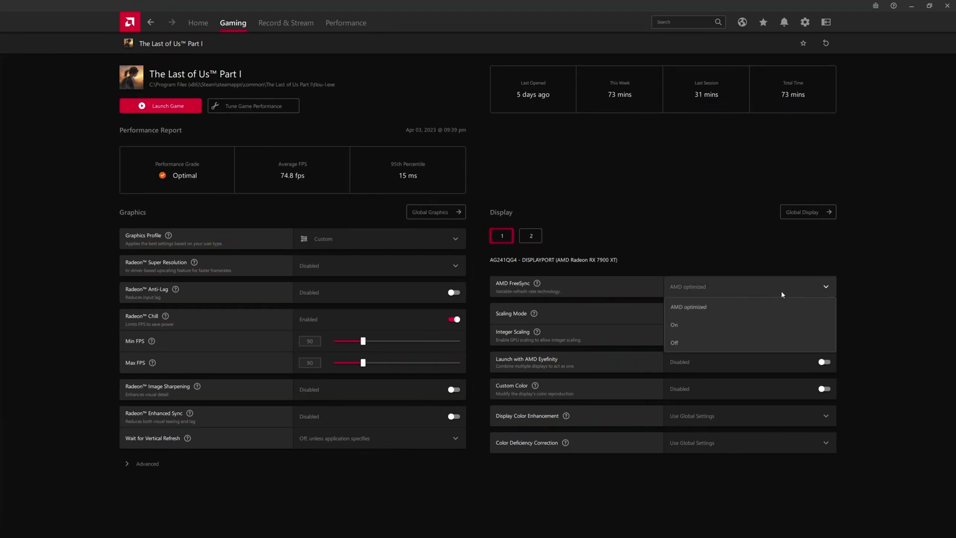
click(859, 285)
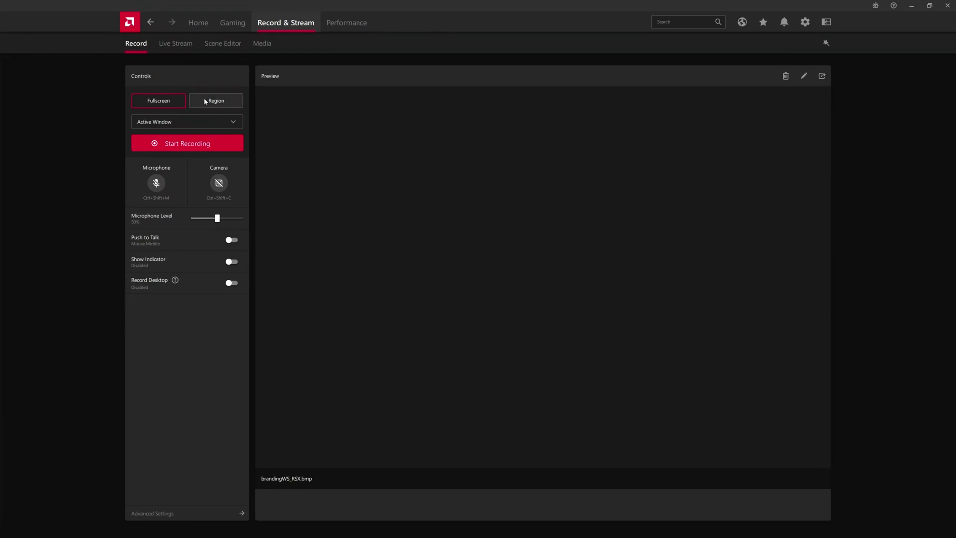
Step: Check recording sources, keeping Active Window, then view Live Stream and Scene Editor before returning to Record
click(227, 122)
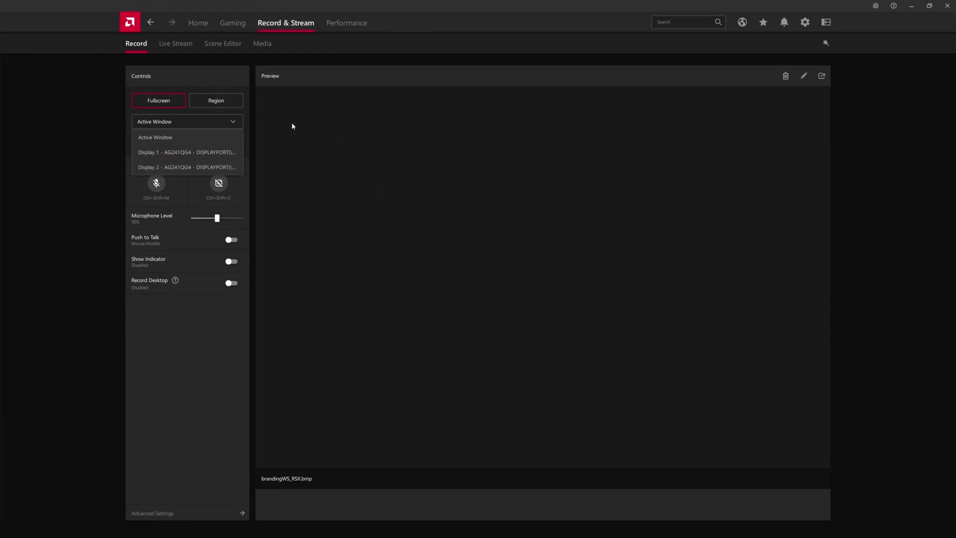
click(190, 243)
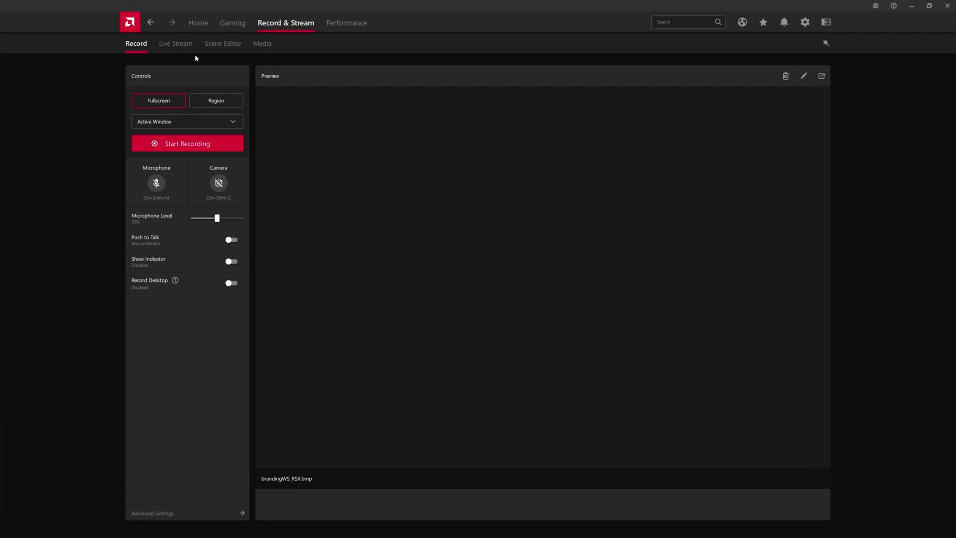
click(175, 44)
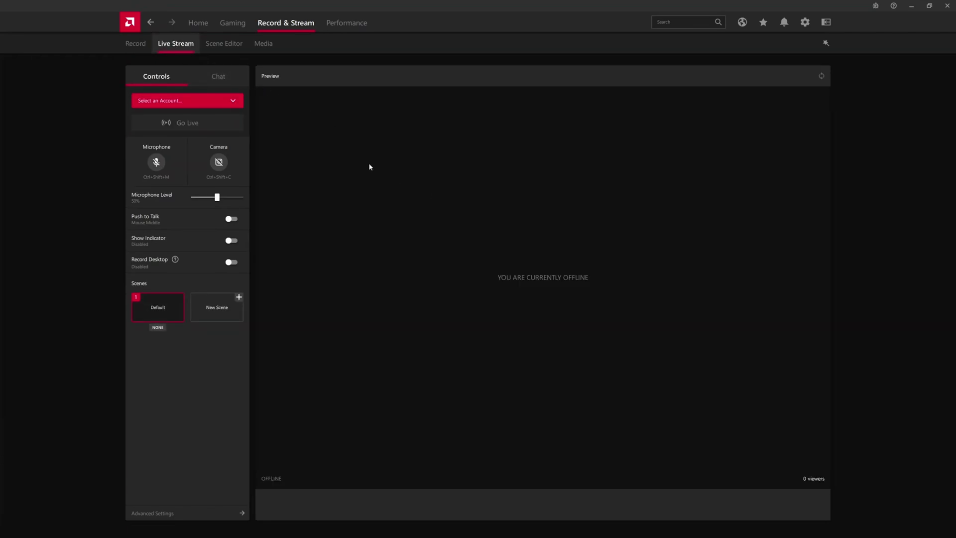
click(237, 46)
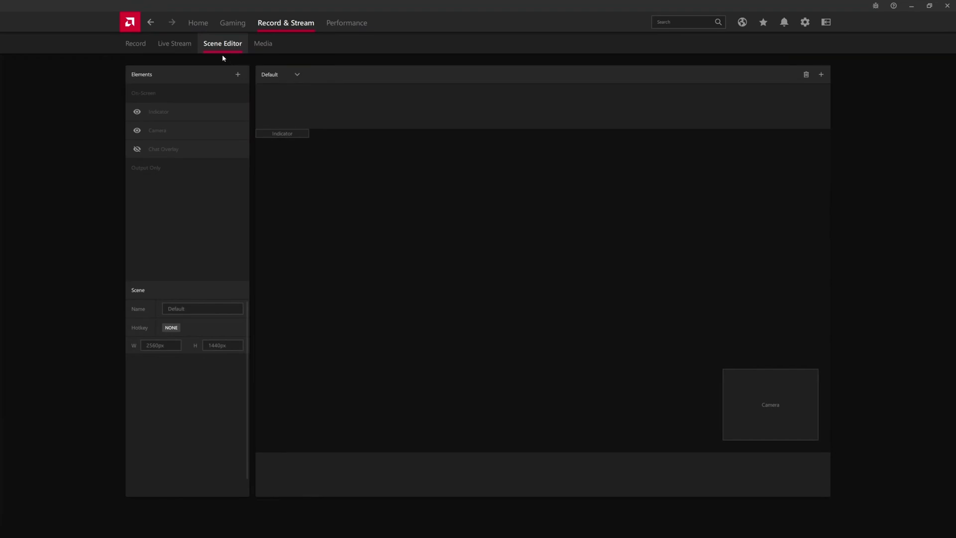
click(132, 43)
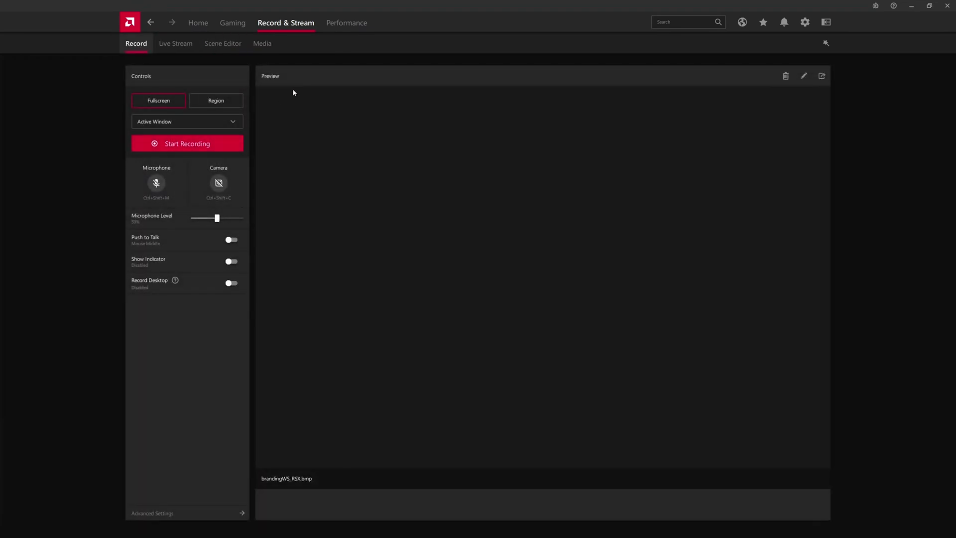
click(188, 513)
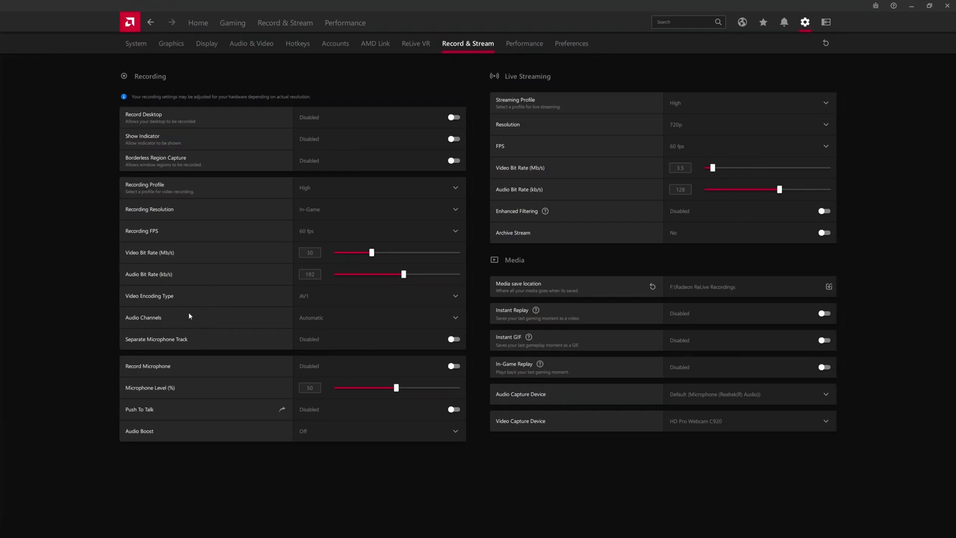
click(302, 298)
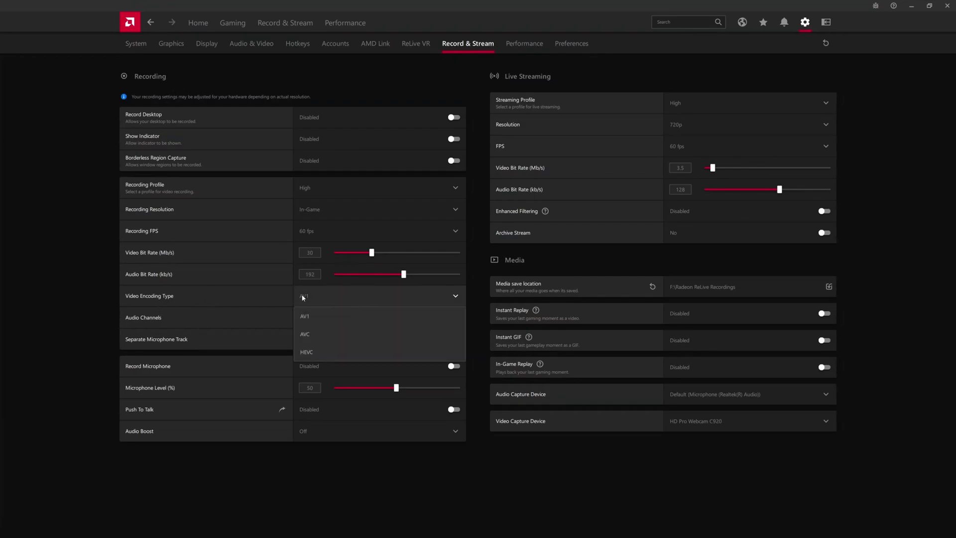
click(273, 297)
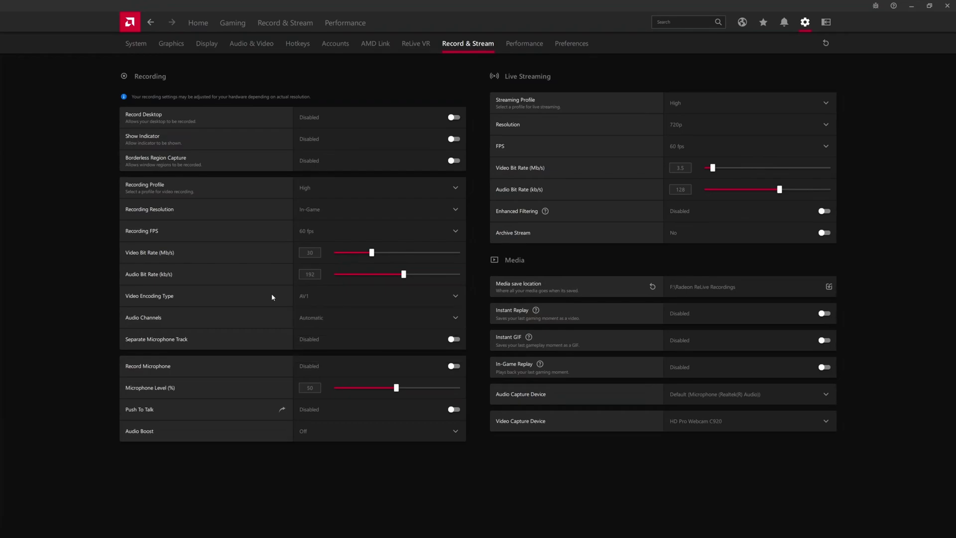
click(340, 299)
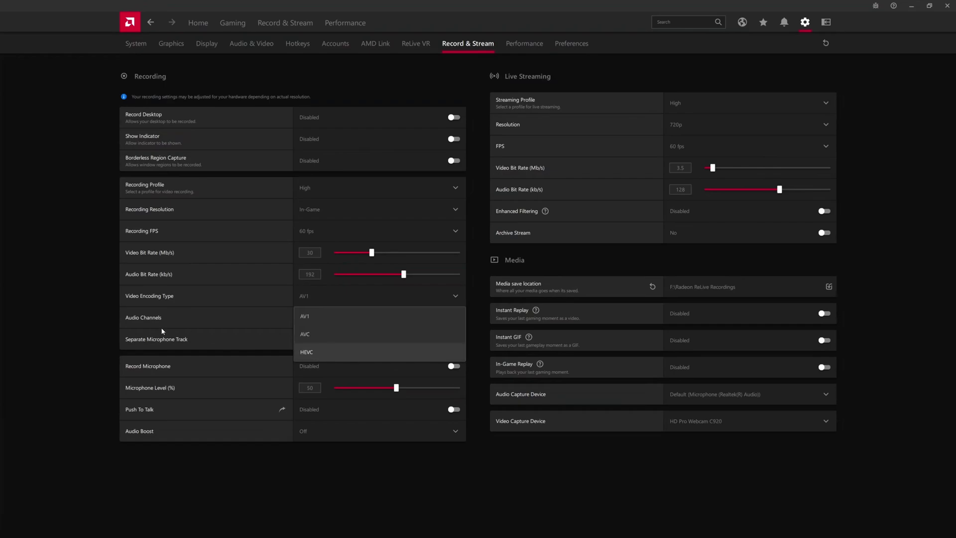
click(127, 308)
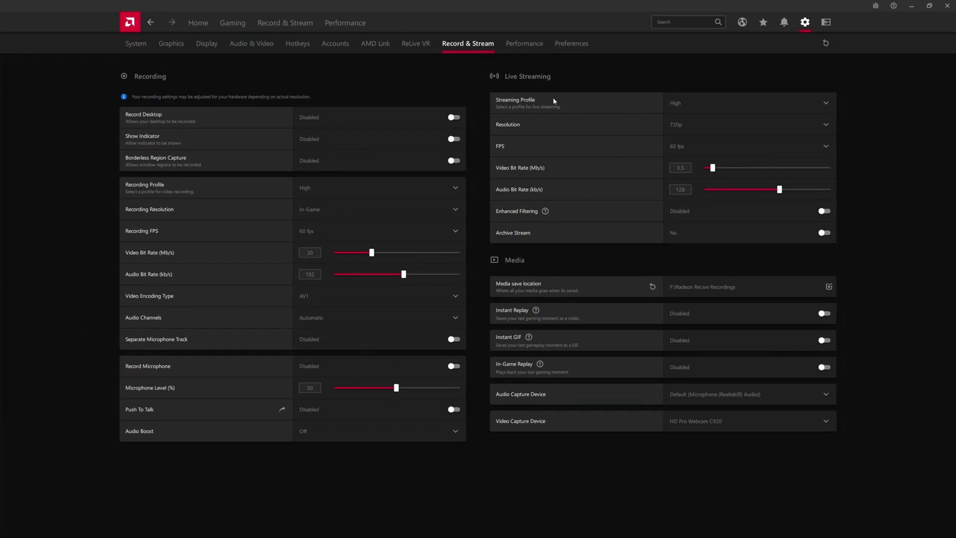
click(745, 128)
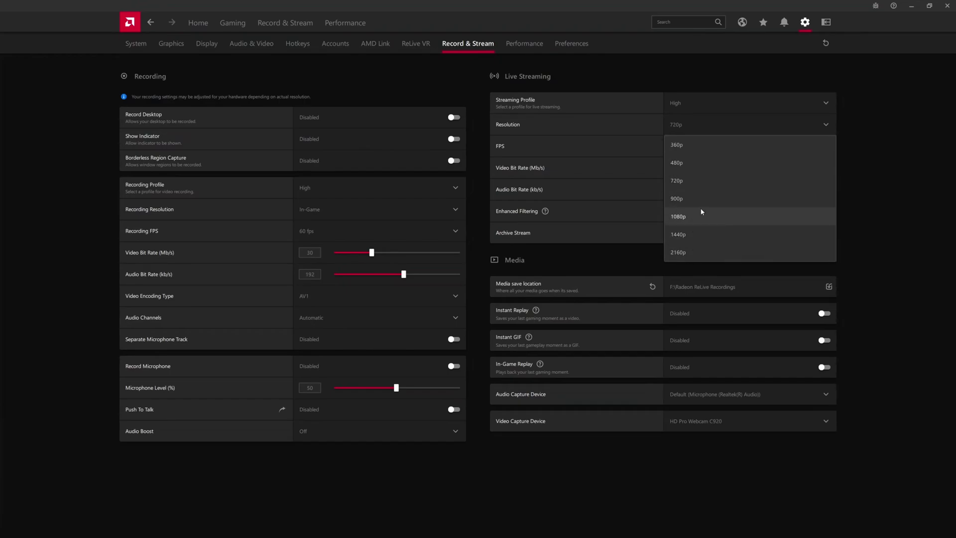
click(840, 222)
click(719, 146)
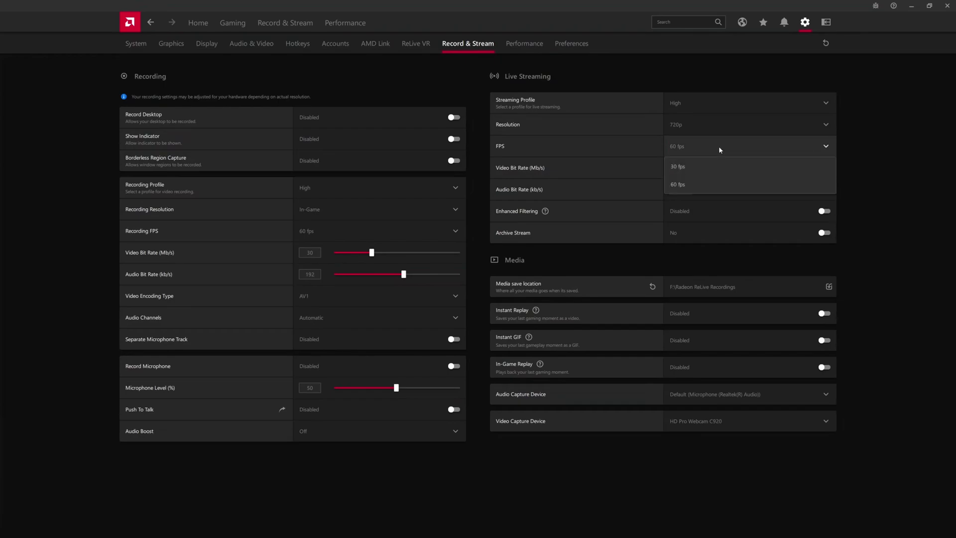
click(691, 152)
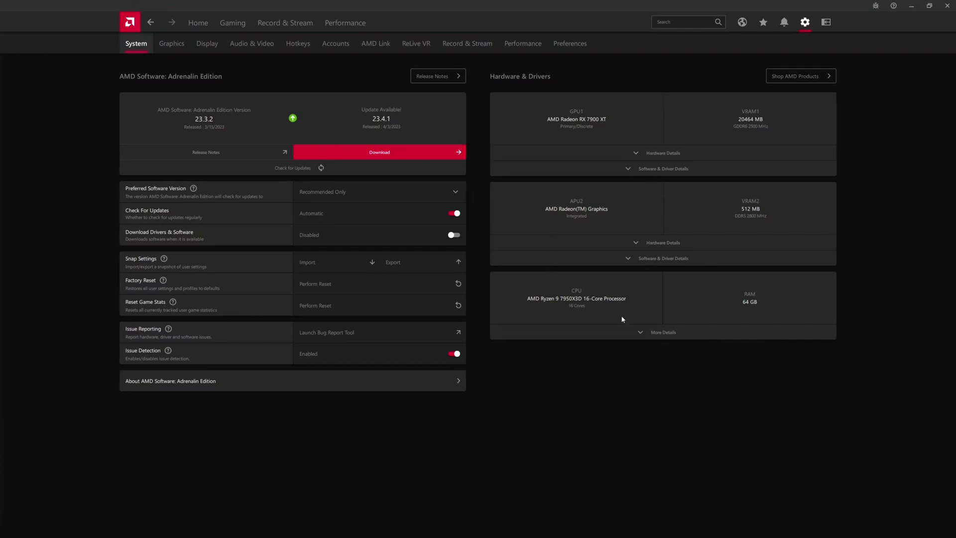
Step: Expand and collapse details for the CPU, integrated graphics and RX 7900 XT, then open Global Graphics
click(664, 332)
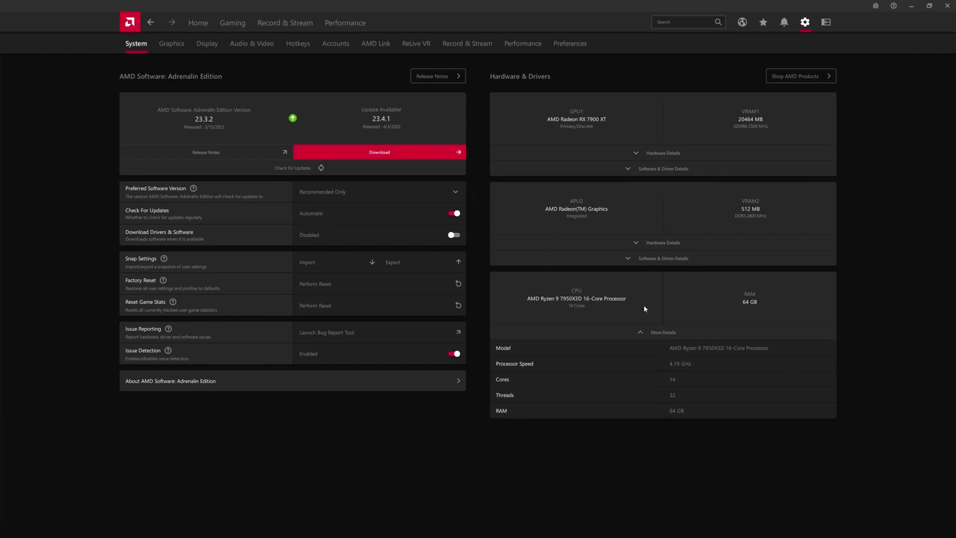
click(667, 333)
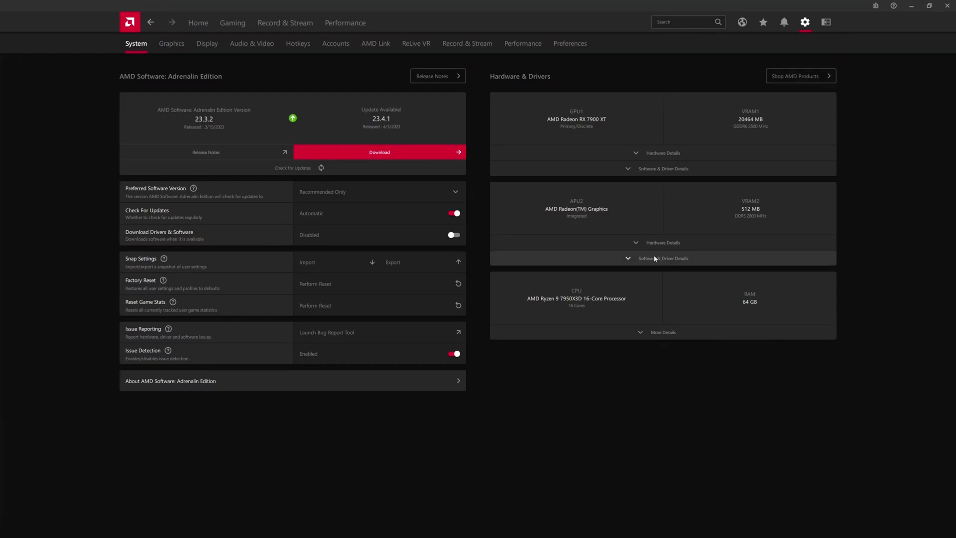
click(650, 242)
click(620, 244)
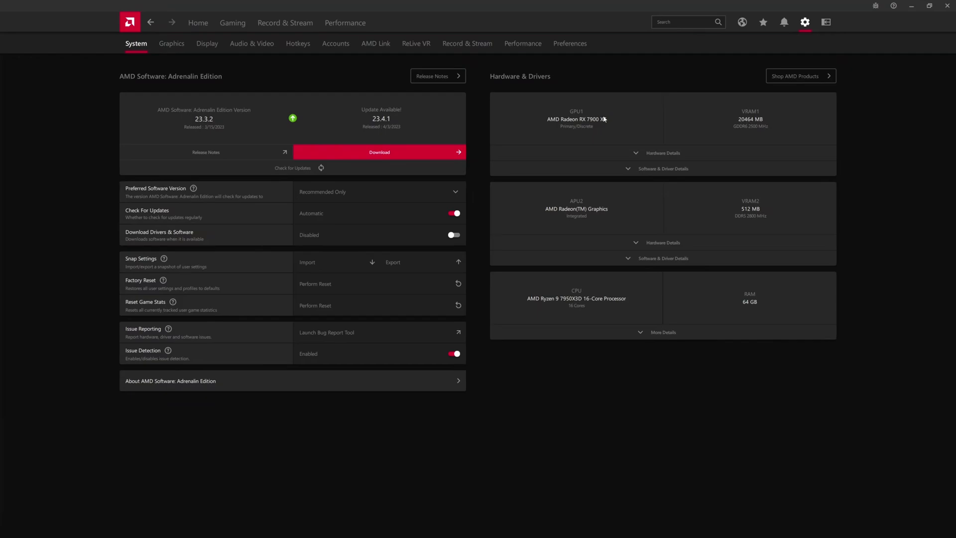
click(662, 152)
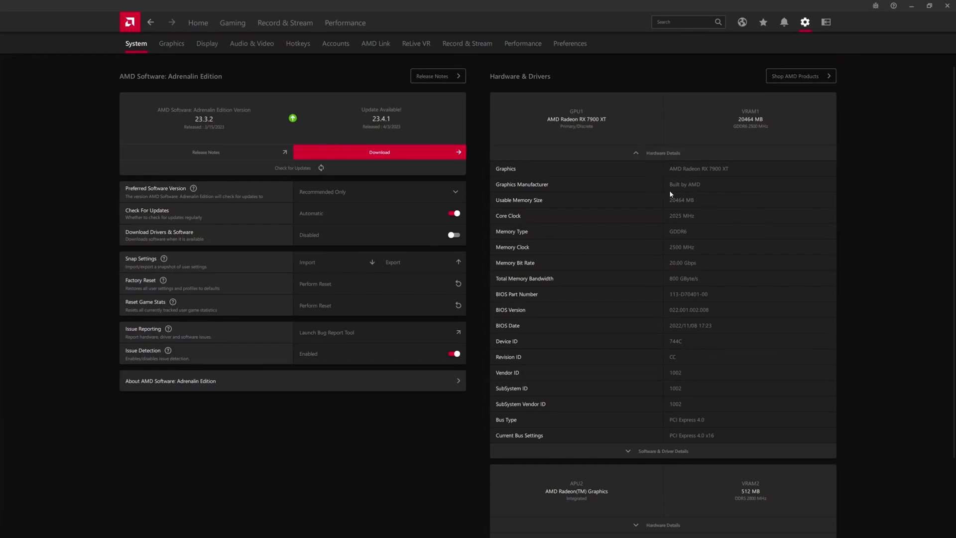
click(644, 156)
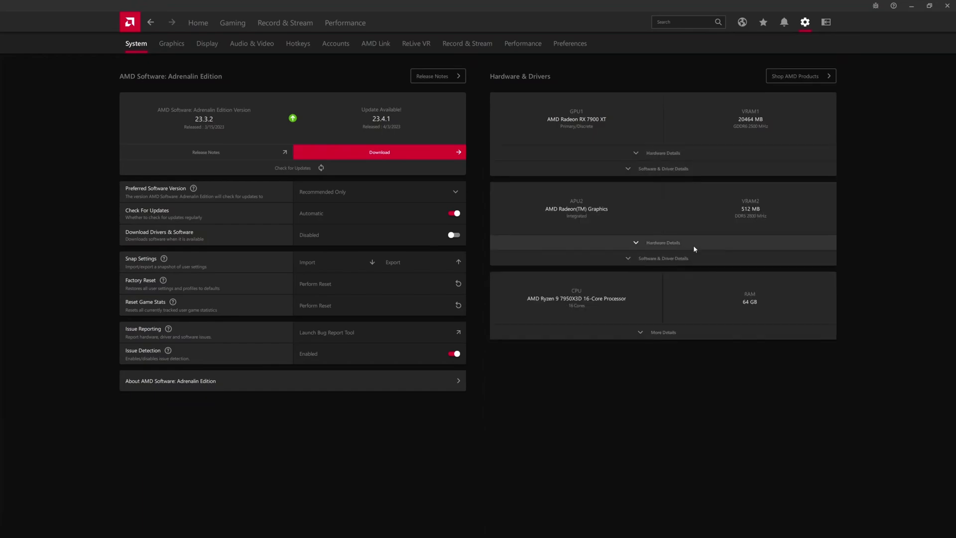
click(171, 43)
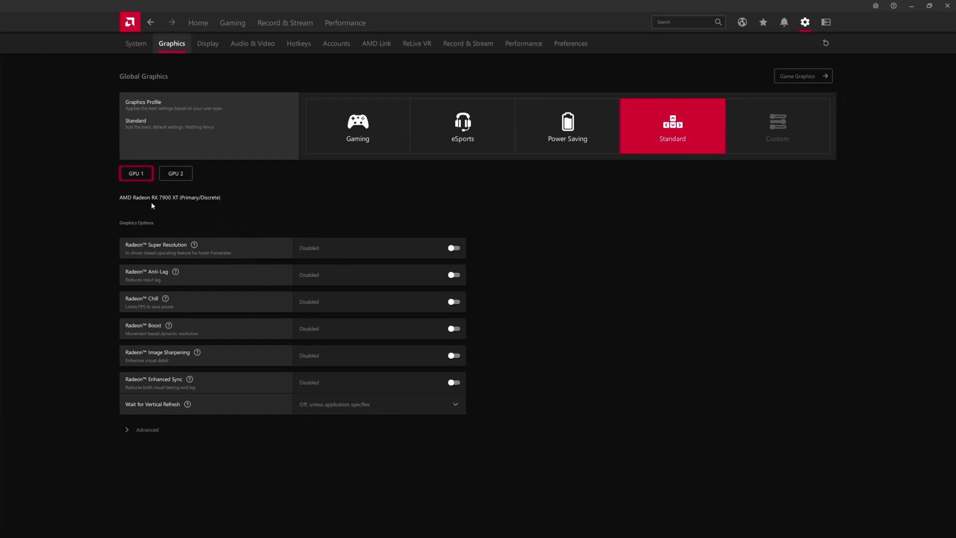
Step: View Global Graphics for GPU 2, switch back to the RX 7900 XT, then open Display settings
click(182, 176)
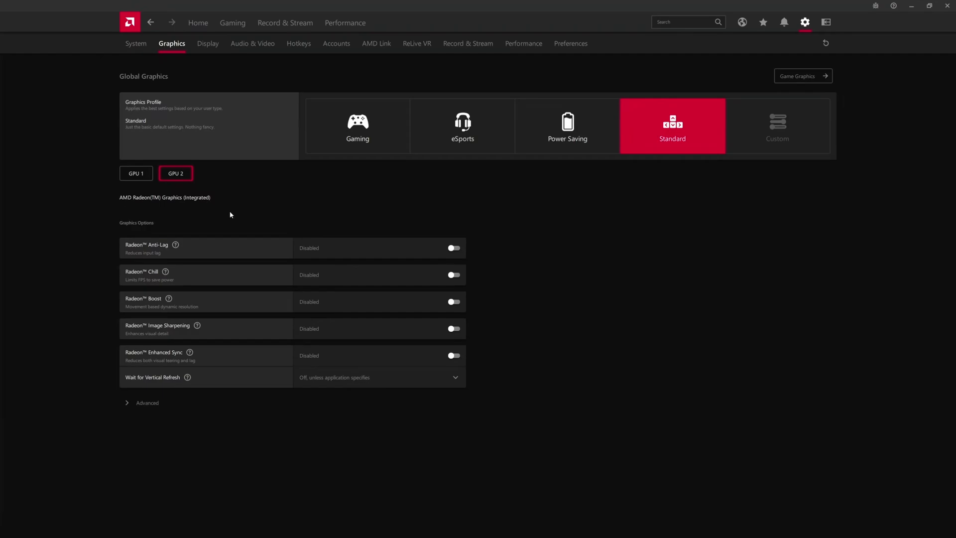
click(143, 176)
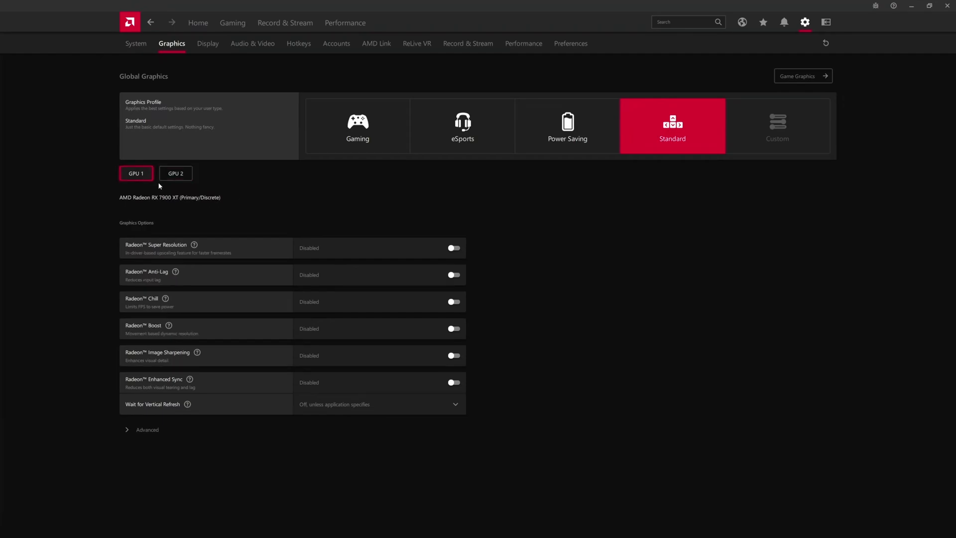
click(209, 46)
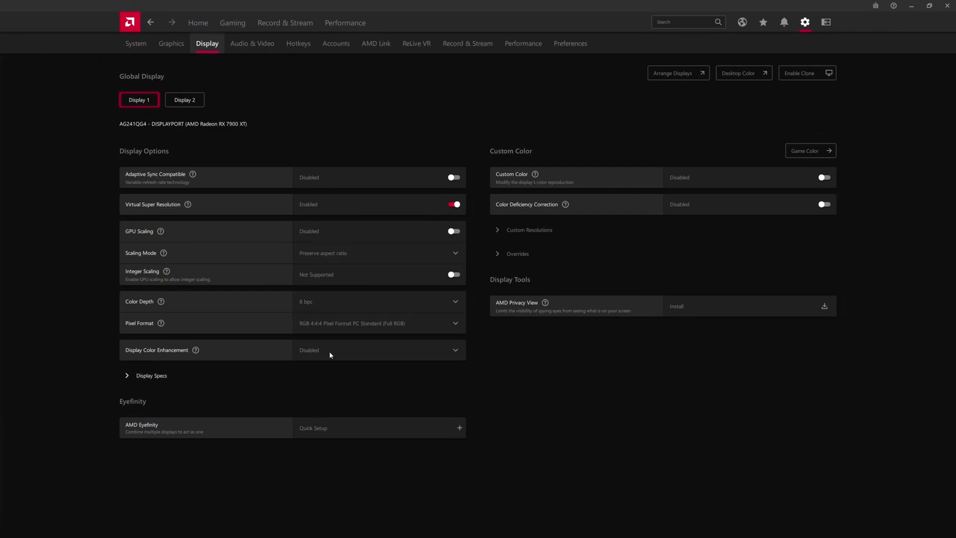
click(334, 324)
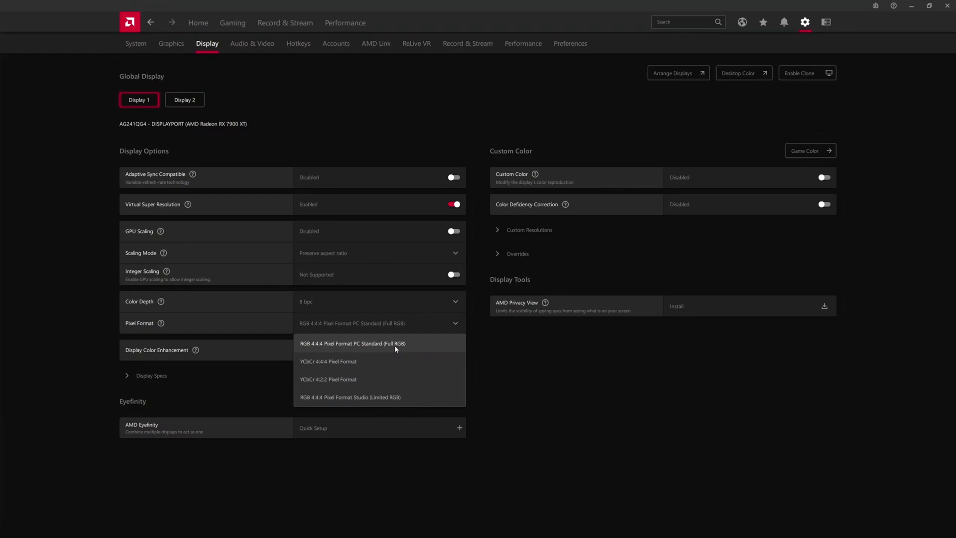
click(556, 396)
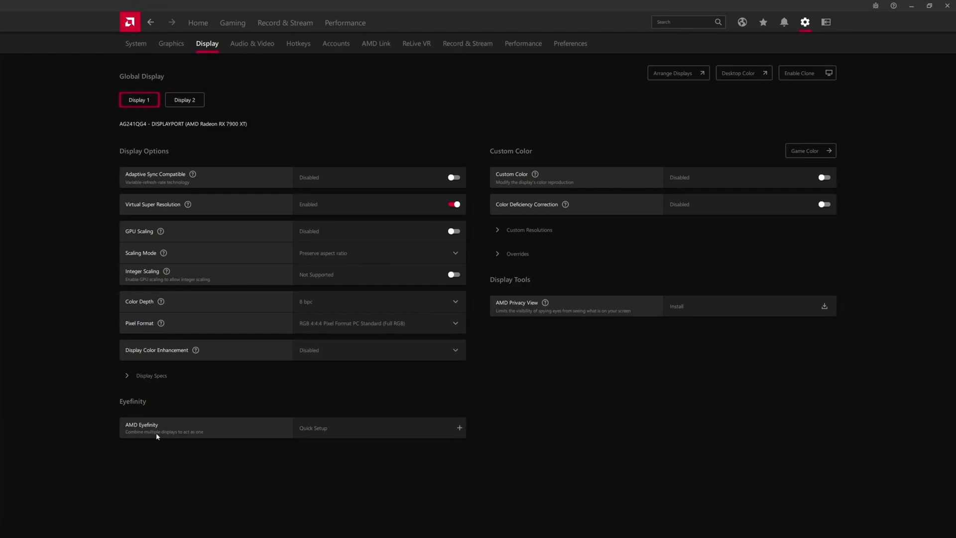
click(133, 377)
scroll(300, 344, down, 3)
scroll(473, 437, up, 3)
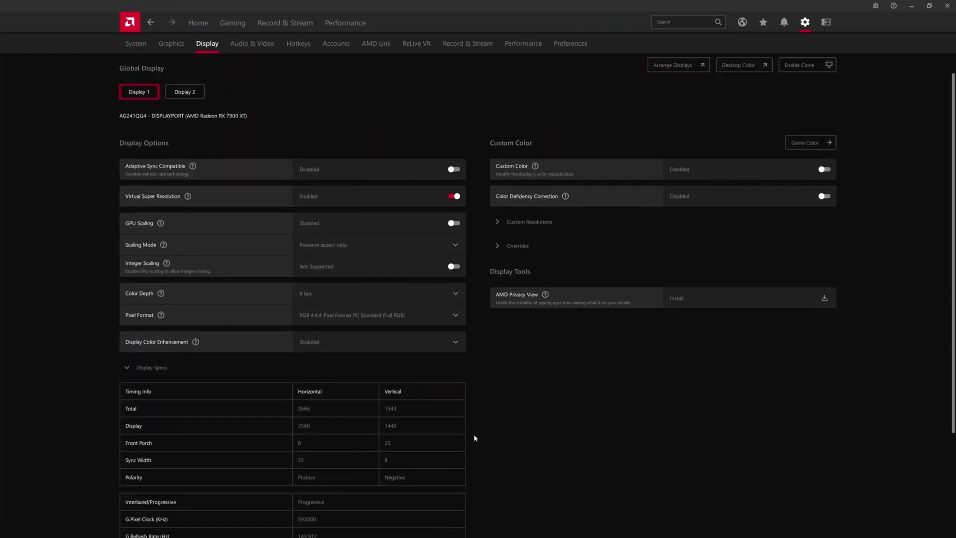
click(518, 233)
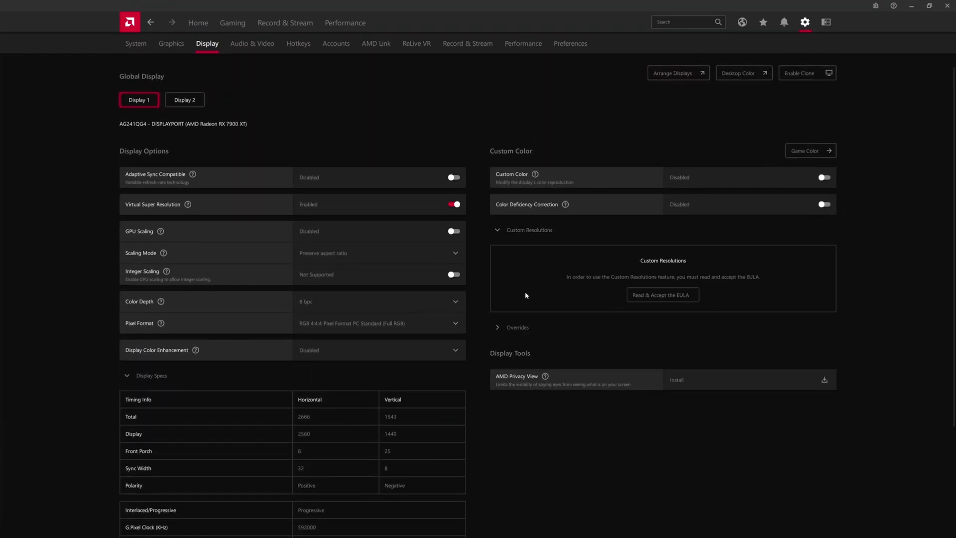
click(523, 230)
click(501, 254)
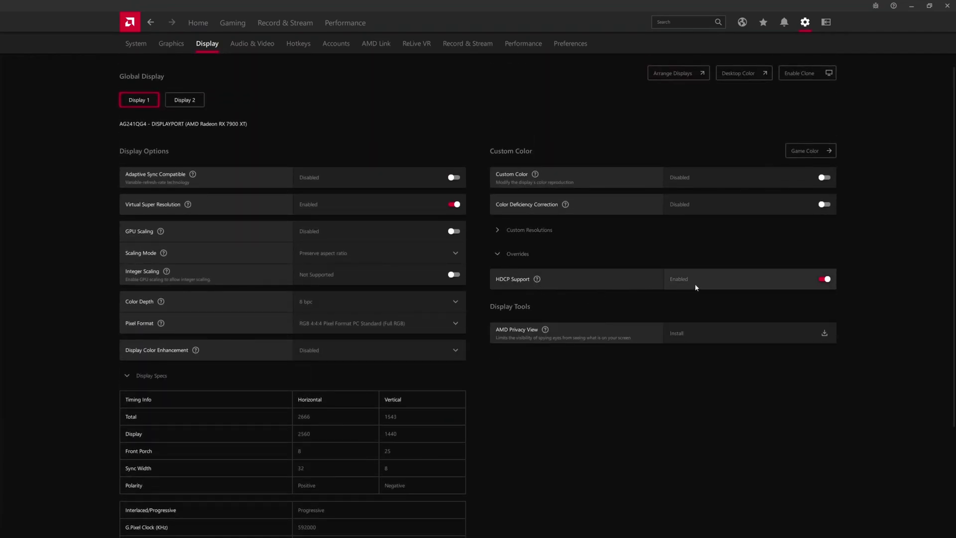
click(512, 253)
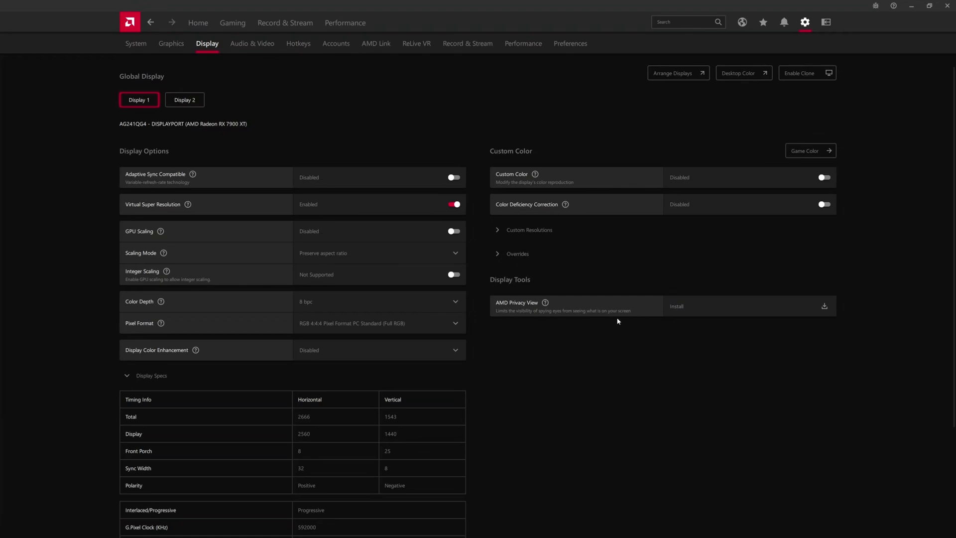
click(126, 376)
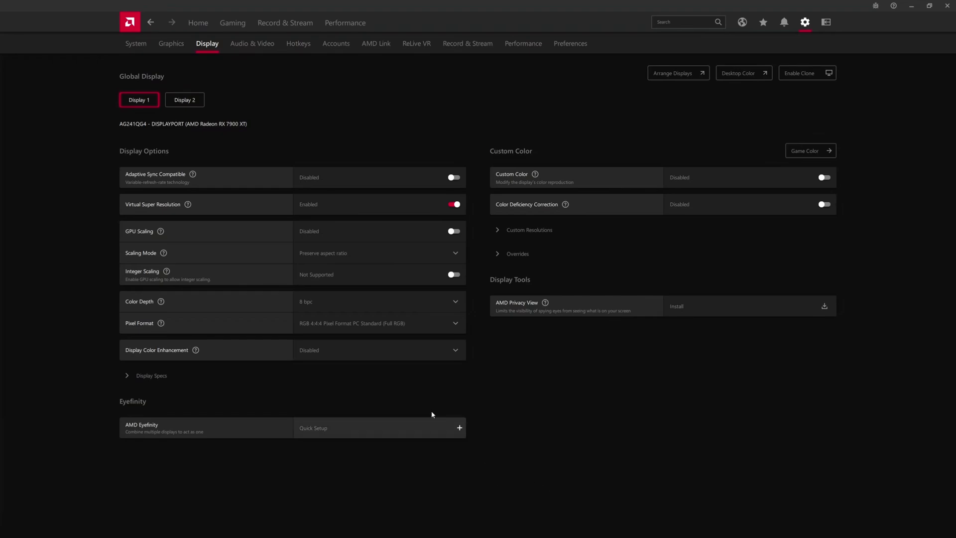
Step: Browse the Audio & Video, Hotkeys, Accounts, AMD Link, ReLive VR, Record & Stream, Performance and Preferences settings
click(255, 43)
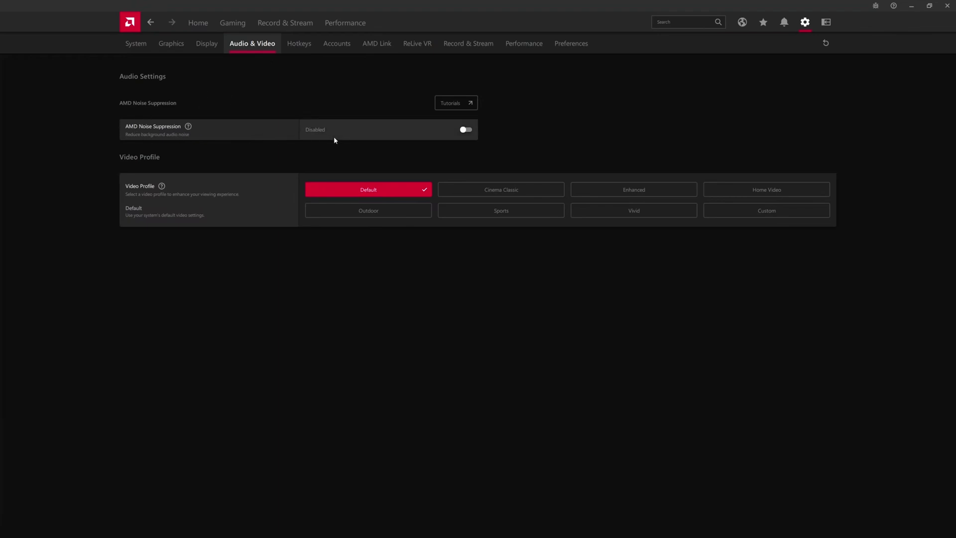
click(291, 49)
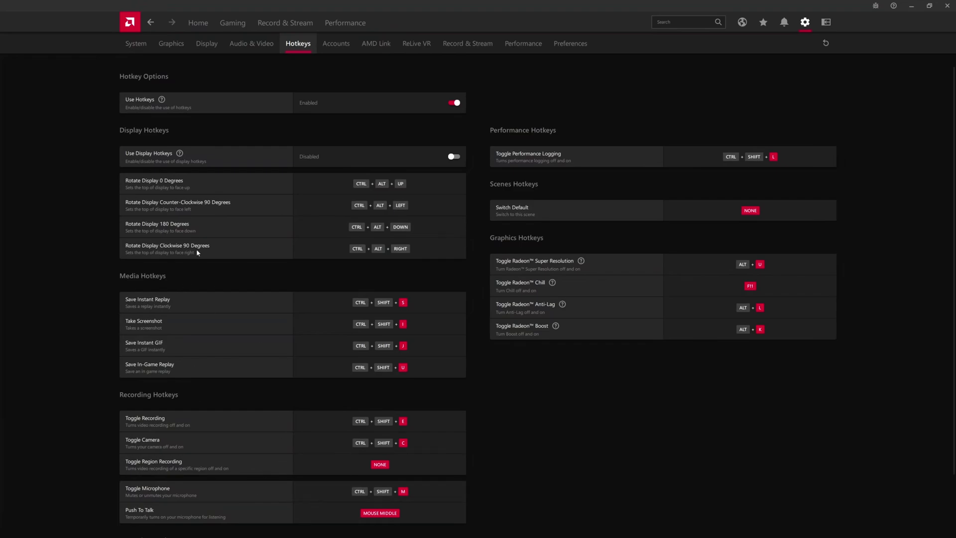
click(335, 44)
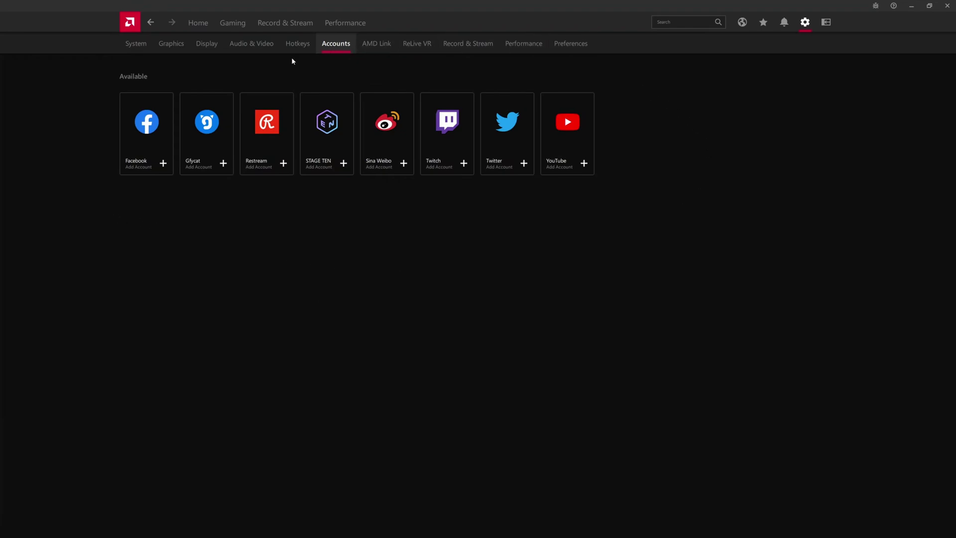
click(377, 52)
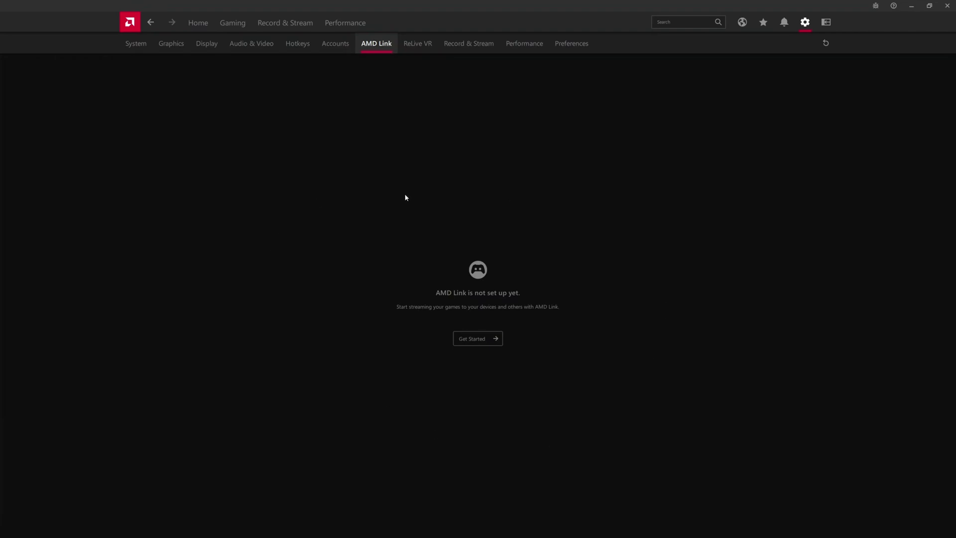
click(419, 44)
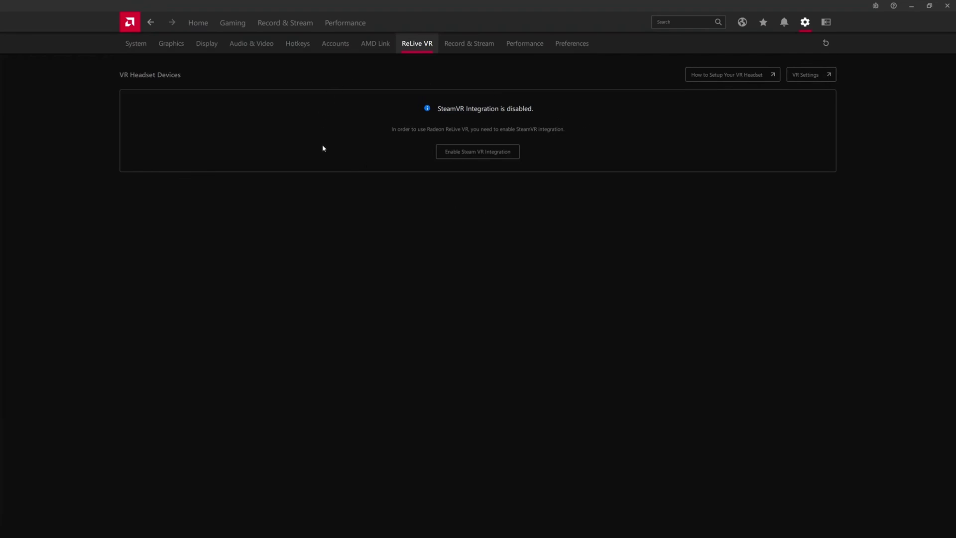
click(470, 43)
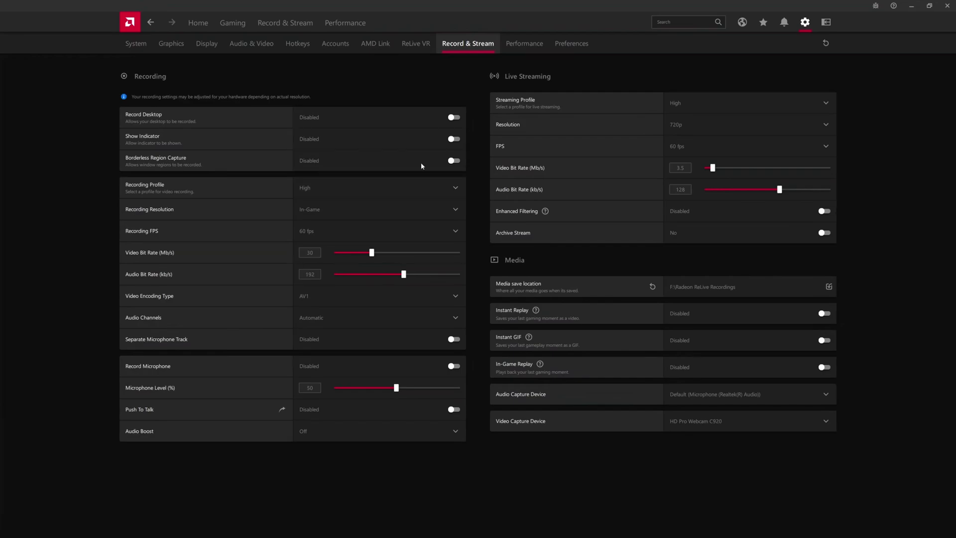
click(524, 45)
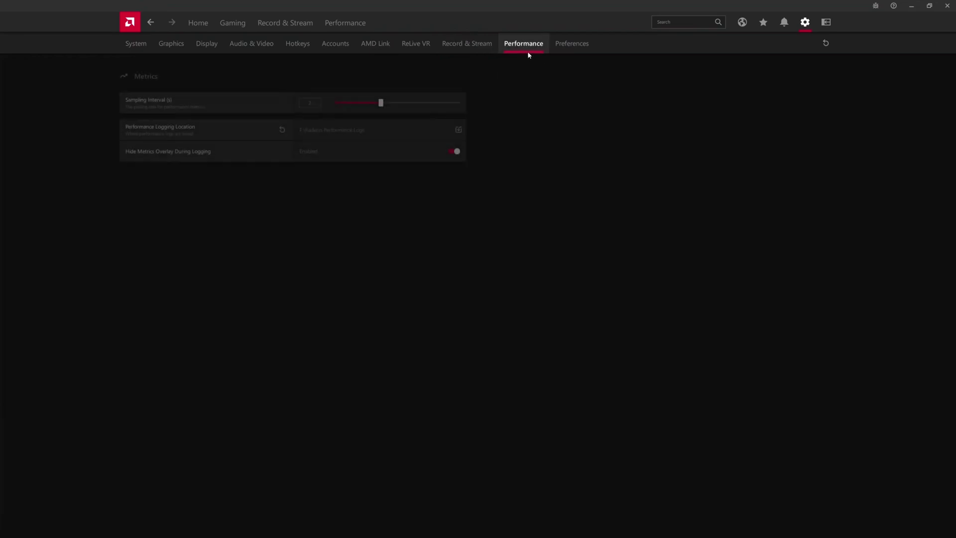
click(572, 43)
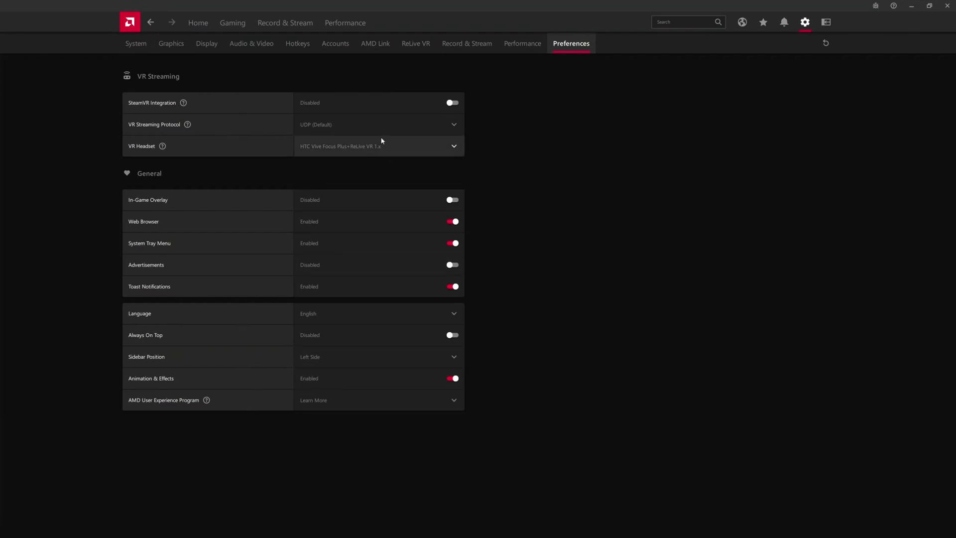
Step: Open the Performance Metrics page tracking FPS, both GPUs, VRAM, CPU and RAM
click(350, 24)
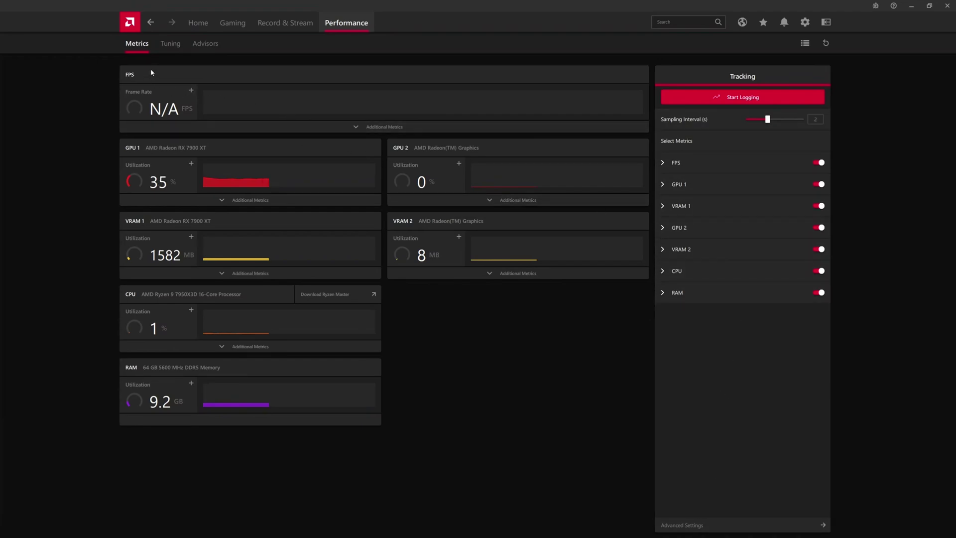
Step: Open Performance Tuning, collapse the CPU and System sections, and re-expand the GPU section
click(169, 43)
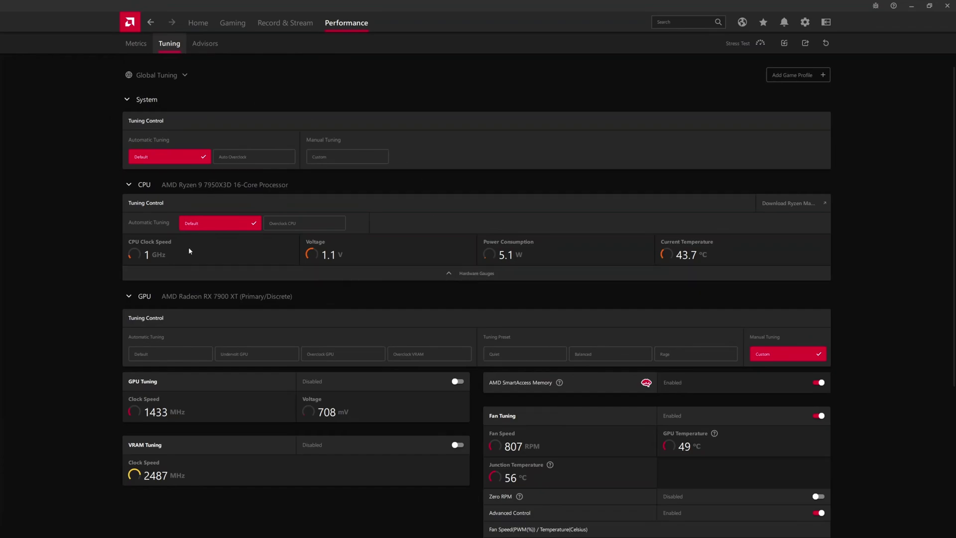
click(128, 185)
click(127, 100)
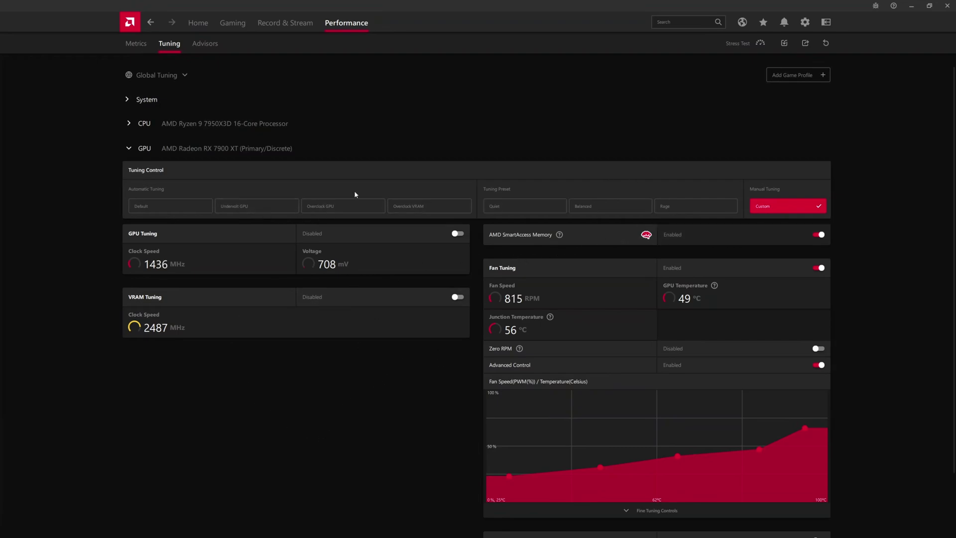
click(130, 148)
click(130, 149)
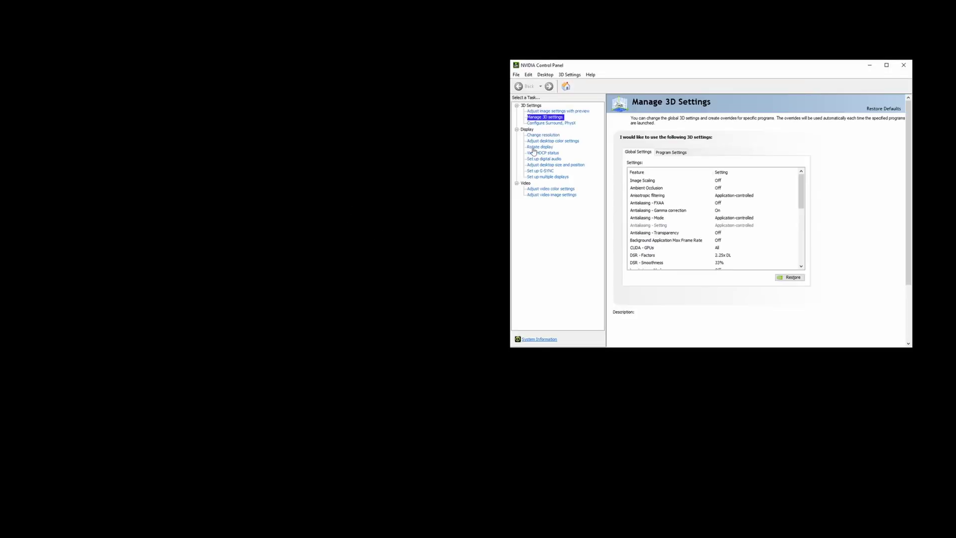
Step: Maximize the NVIDIA Control Panel and select DSR - Factors in the Global Settings list
drag(677, 64, 491, 87)
double_click(492, 88)
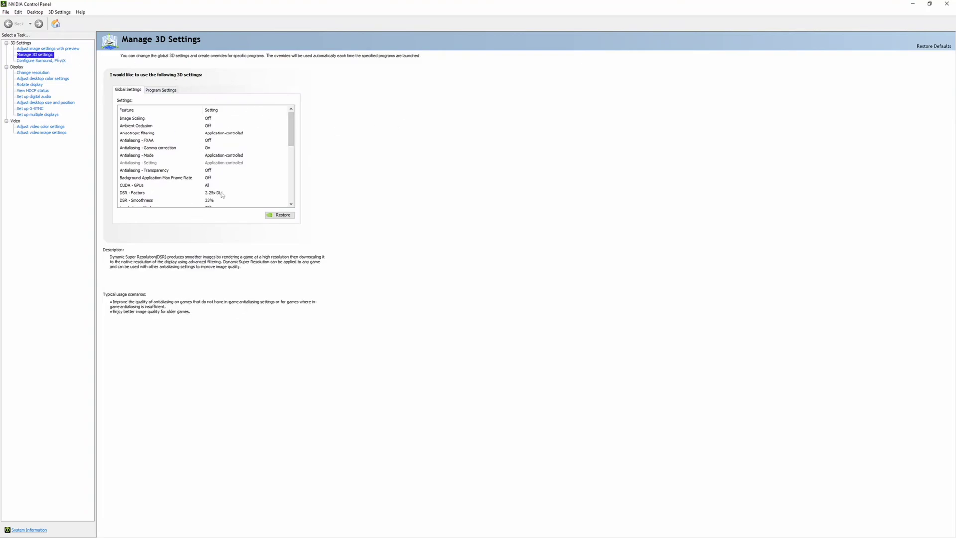
drag(292, 133, 126, 195)
click(126, 195)
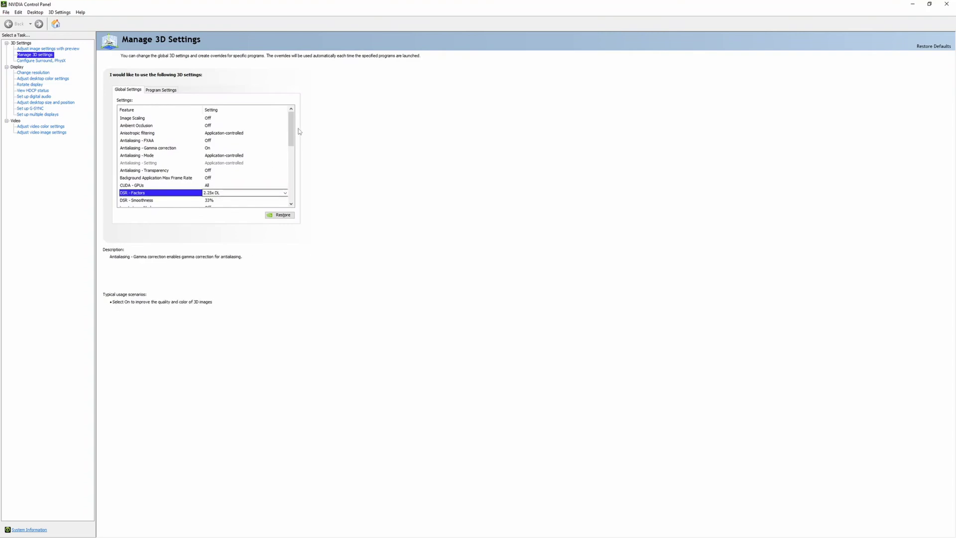
drag(292, 131, 292, 152)
Step: Check the DSR - Factors options, leaving 2.25x DL, and switch to Program Settings
click(212, 141)
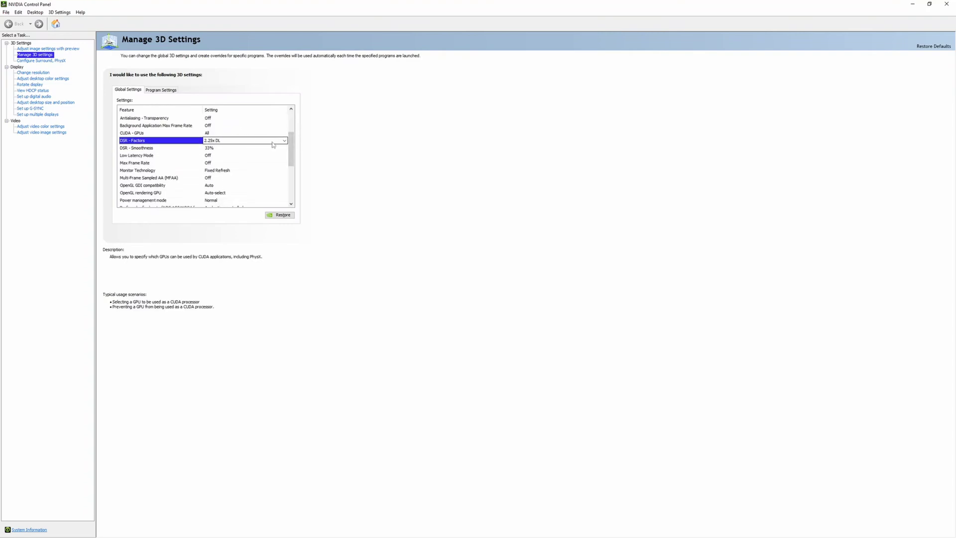
click(271, 142)
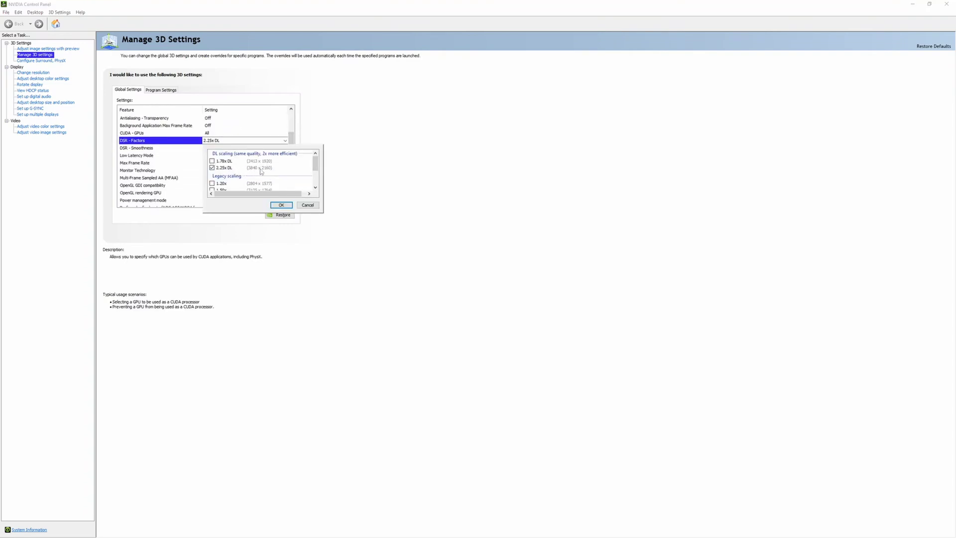
click(306, 205)
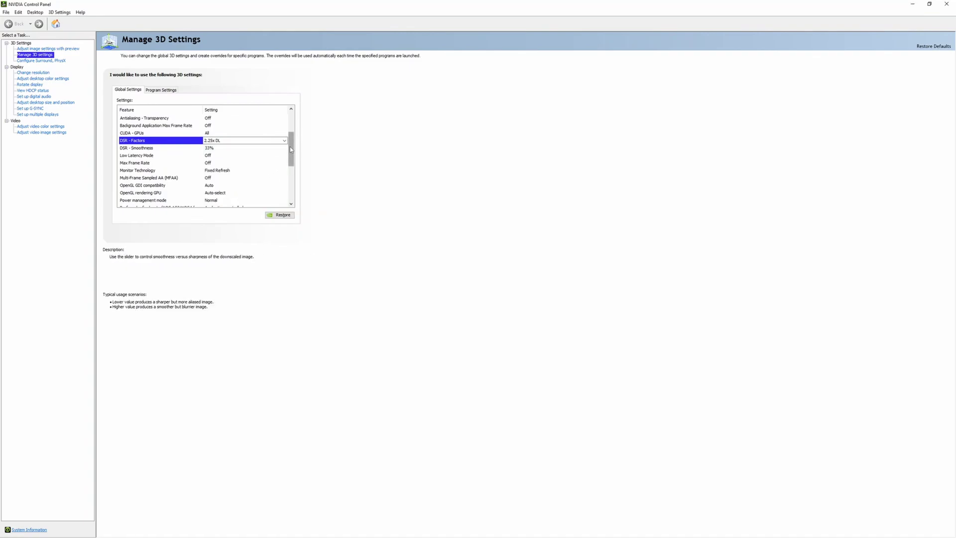
drag(290, 146, 293, 192)
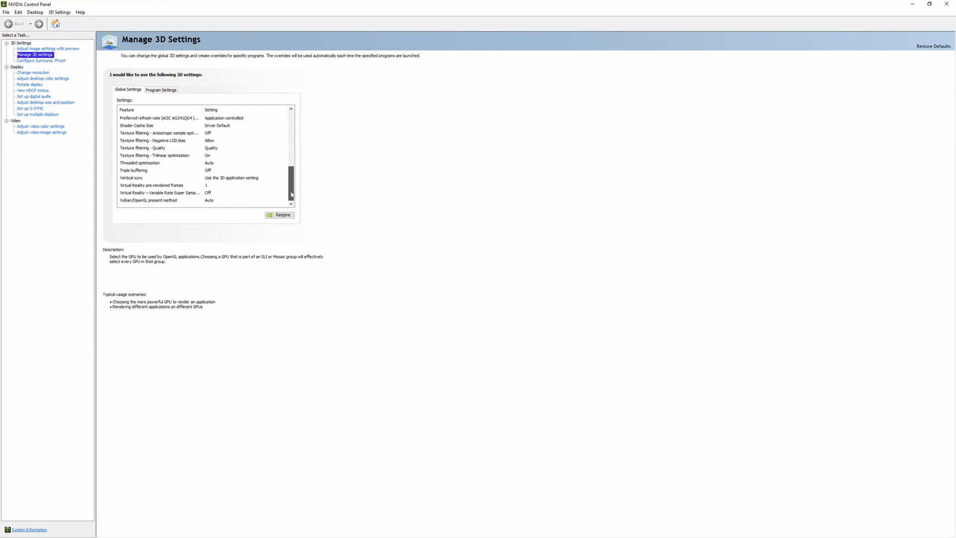
click(161, 90)
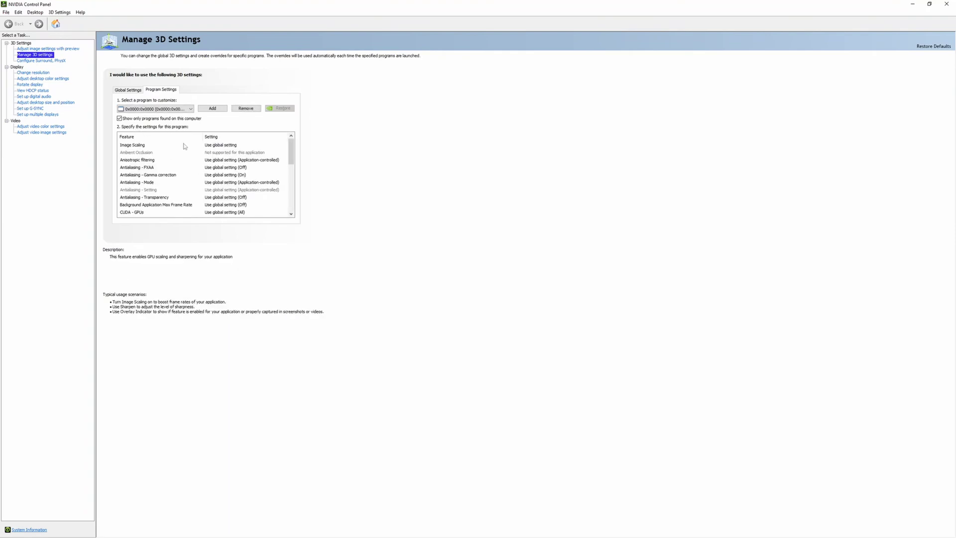
Step: Choose Forspoken (forspoken.exe) as the program to customise
click(187, 109)
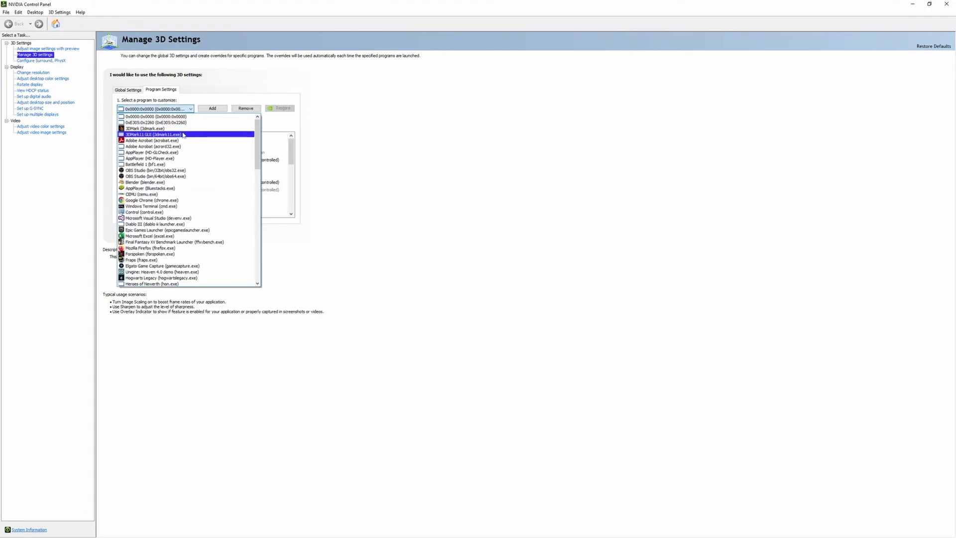
click(185, 123)
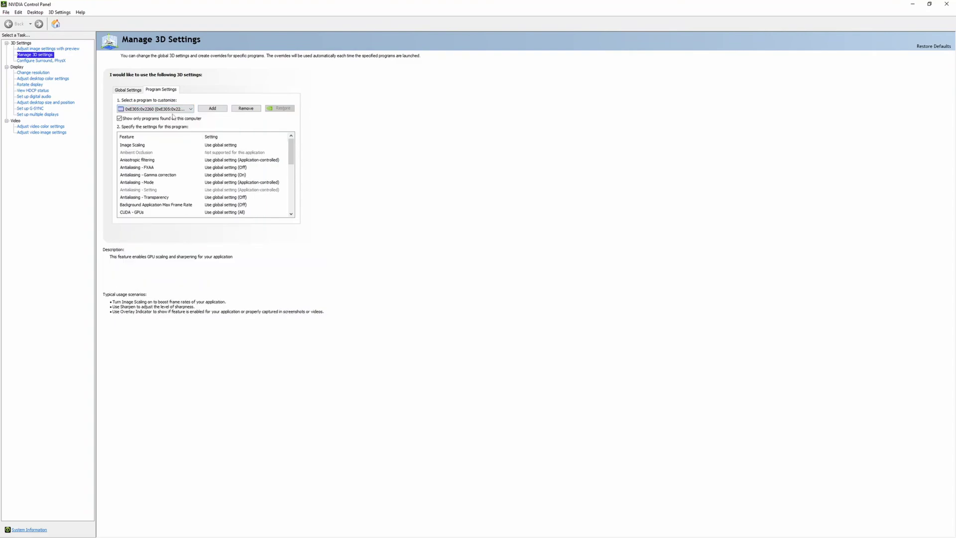
mouse_move(292, 148)
mouse_down()
mouse_move(294, 196)
mouse_move(295, 147)
mouse_up()
click(155, 108)
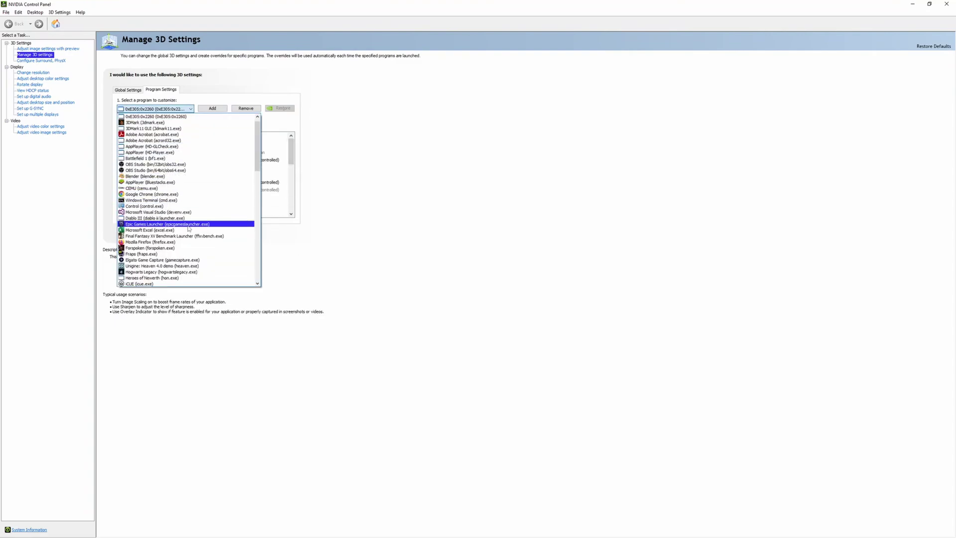
scroll(152, 213, down, 4)
click(155, 212)
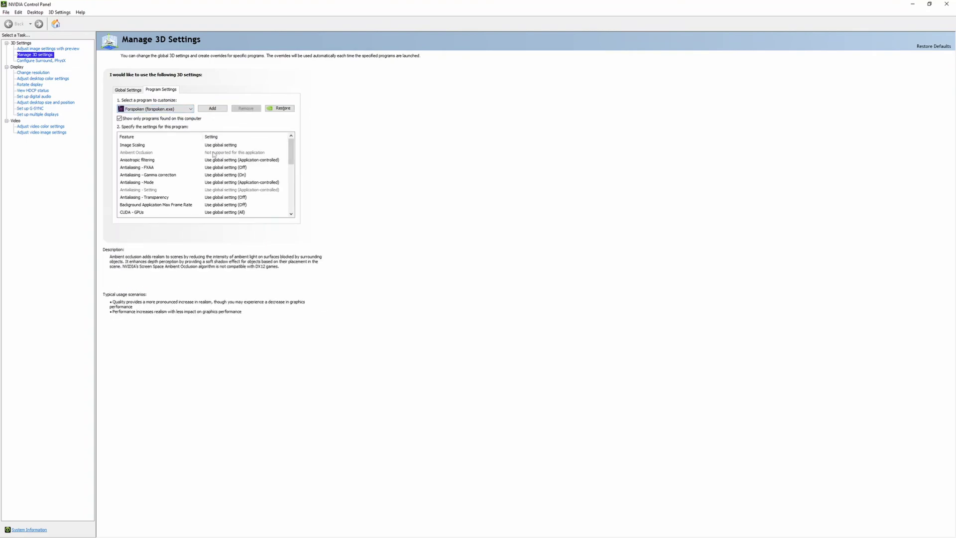
drag(291, 141, 290, 183)
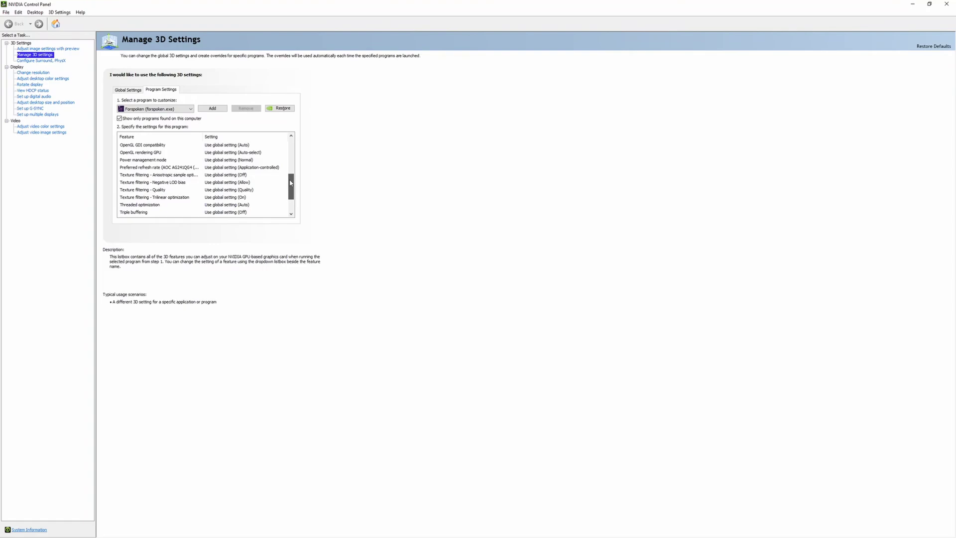
Step: Inspect Max Frame Rate's options and description, cancelling to keep it on the global setting
scroll(239, 159, up, 1)
click(281, 145)
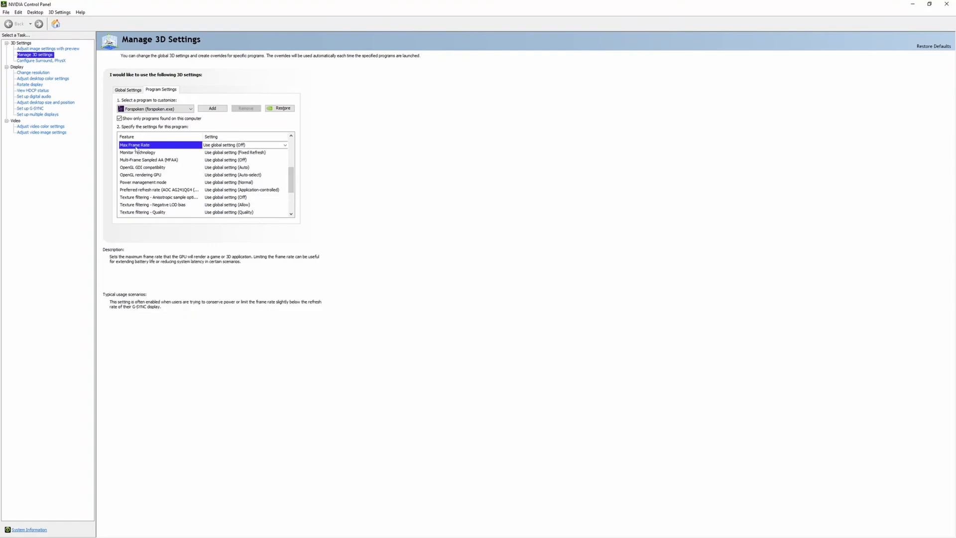
click(284, 145)
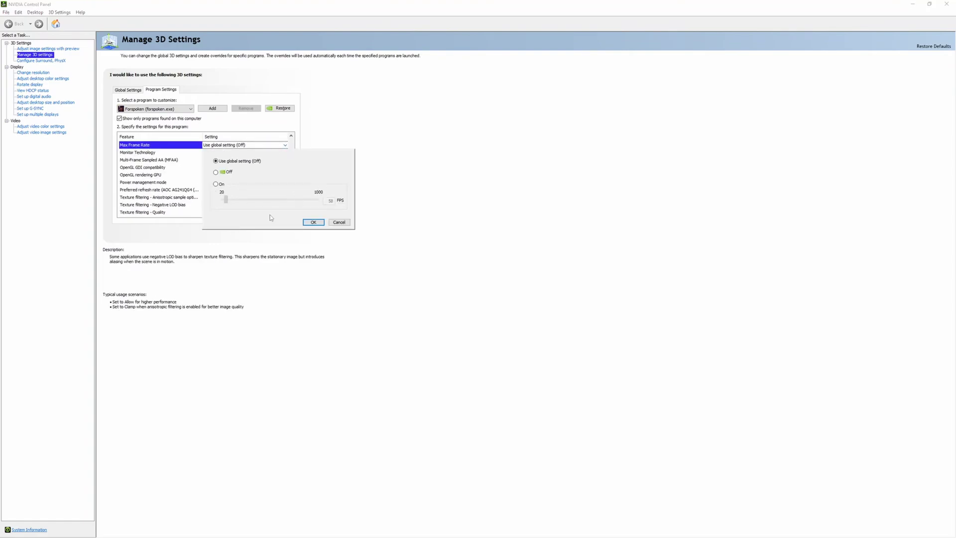
key(Escape)
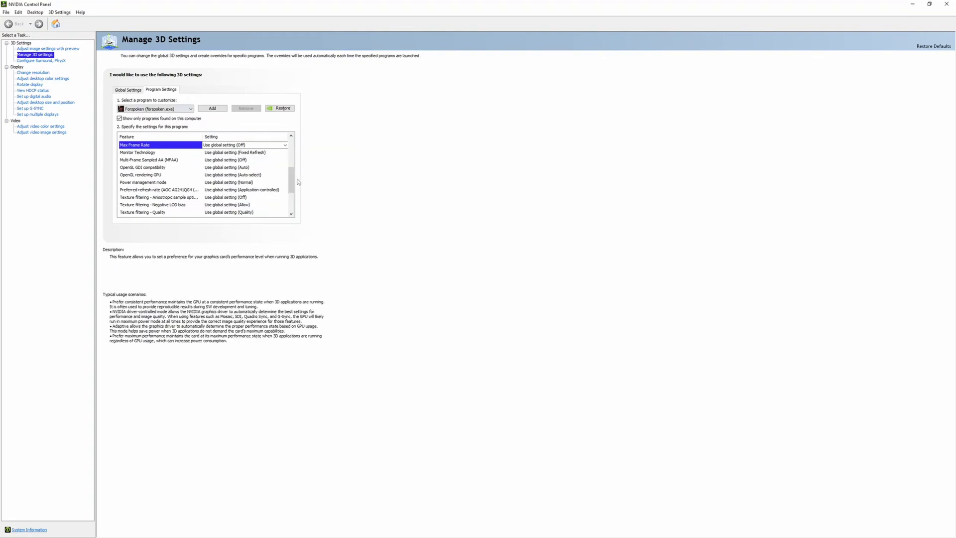
click(283, 145)
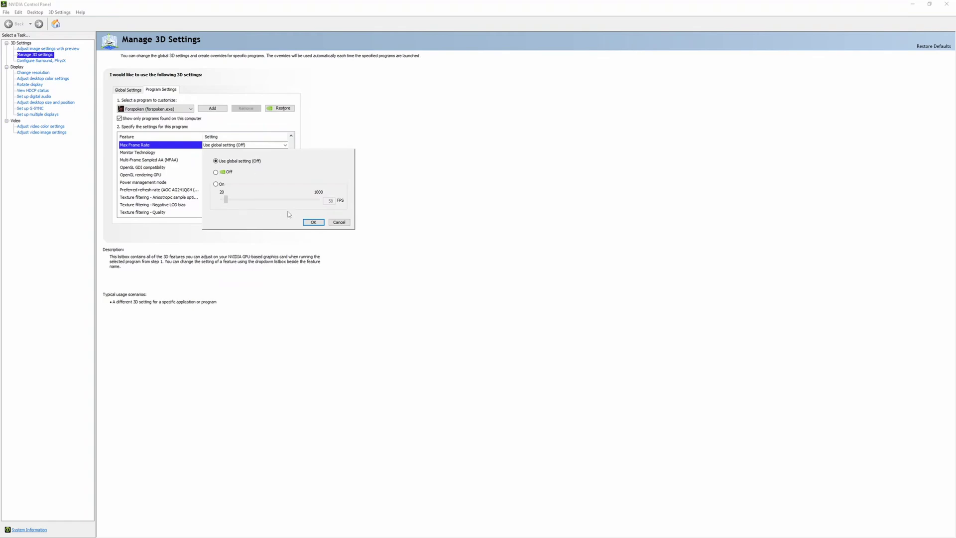
click(339, 222)
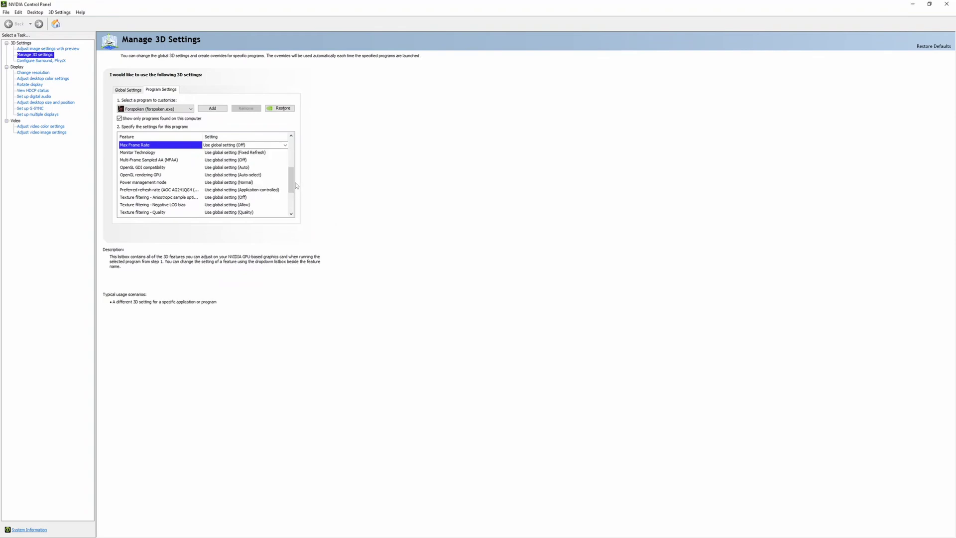
mouse_move(293, 185)
mouse_down()
mouse_move(296, 152)
mouse_move(297, 177)
mouse_move(295, 152)
mouse_move(299, 168)
mouse_up()
click(175, 197)
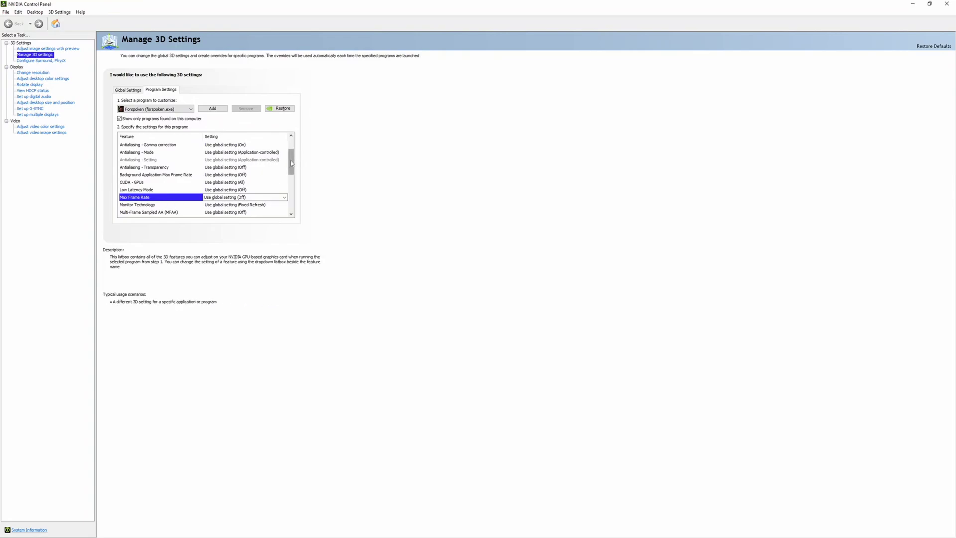
mouse_move(293, 162)
mouse_down()
mouse_move(295, 181)
mouse_move(294, 151)
mouse_up()
Step: Open Configure Surround, PhysX and leave the PhysX processor on Auto-select (recommended)
click(41, 60)
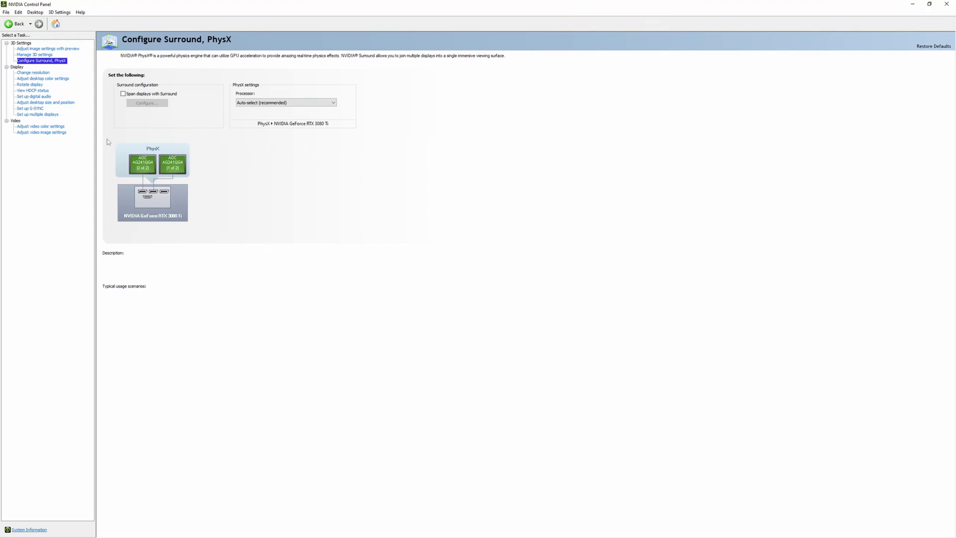
click(262, 104)
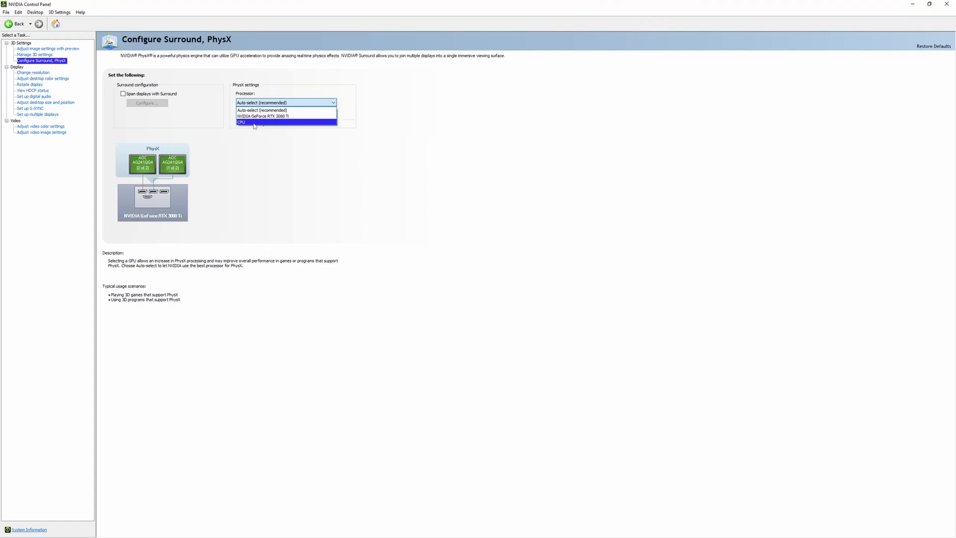
click(255, 128)
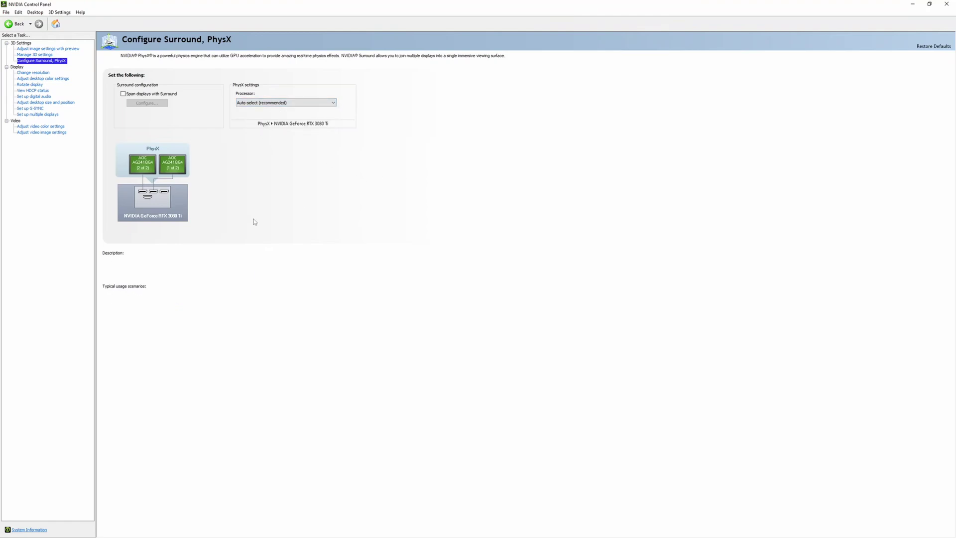
Step: Open Change resolution, re-maximize the window, and toggle NVIDIA colour settings back to defaults
click(34, 72)
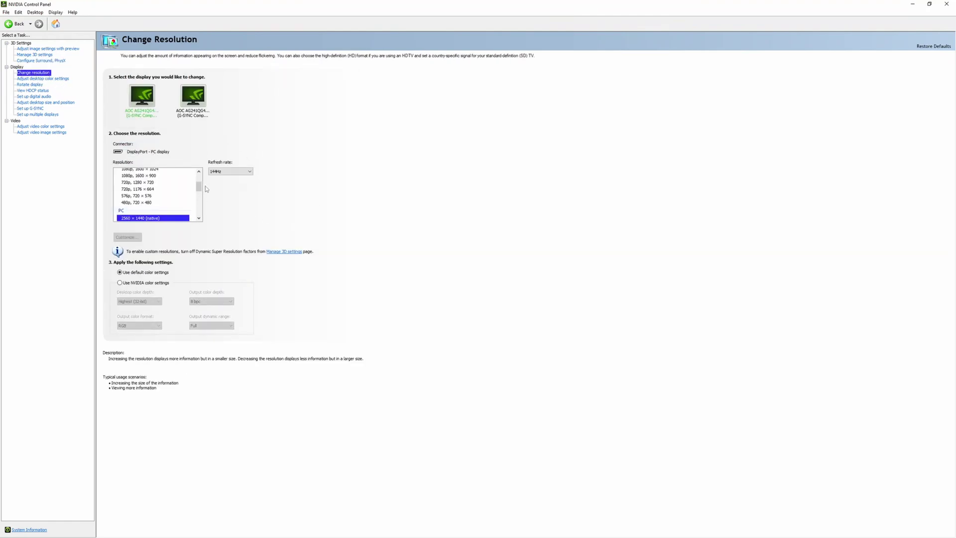
drag(201, 188, 201, 185)
drag(327, 3, 401, 91)
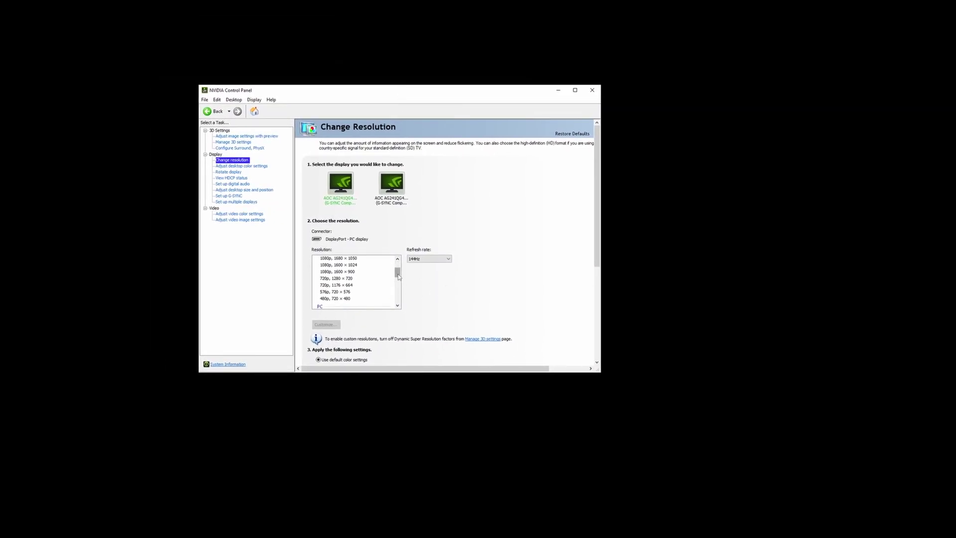
drag(398, 275, 606, 215)
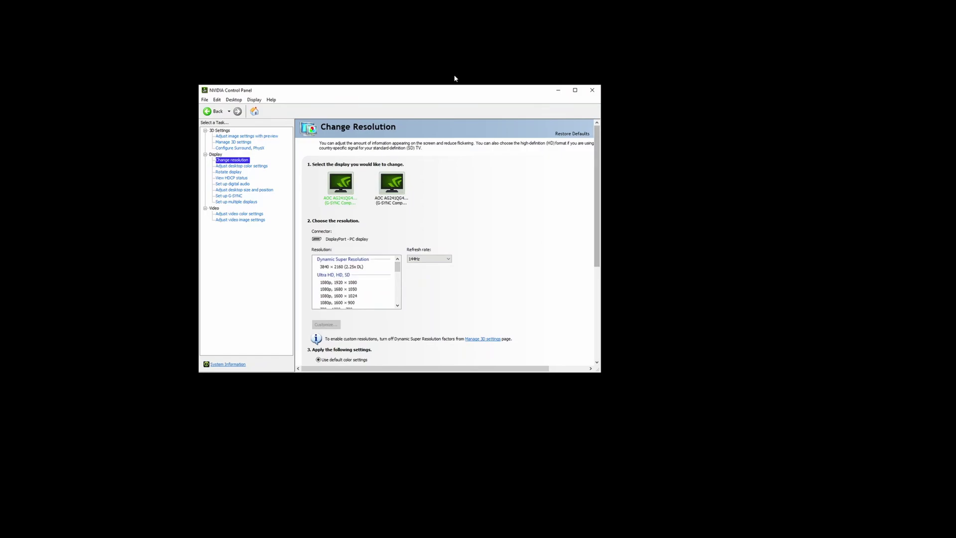
drag(457, 94, 454, 1)
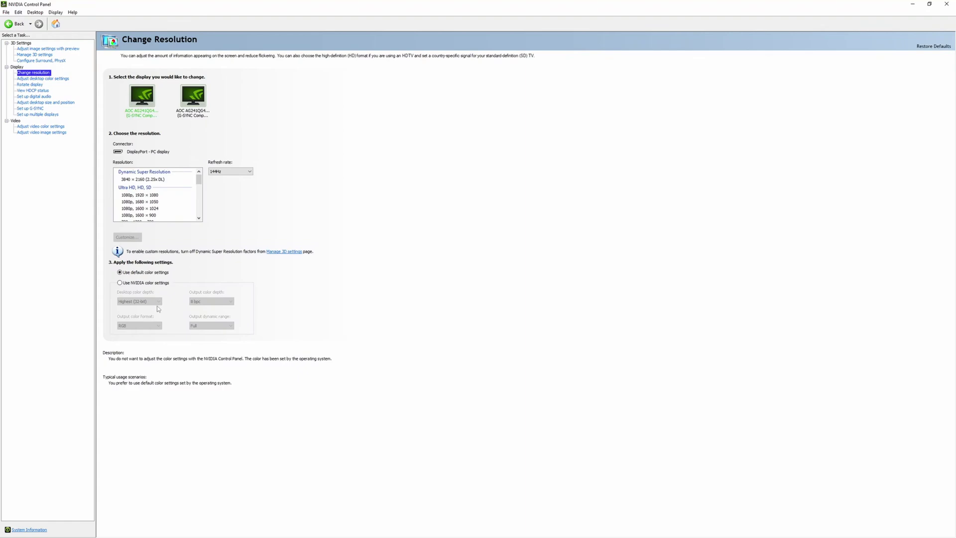
click(125, 283)
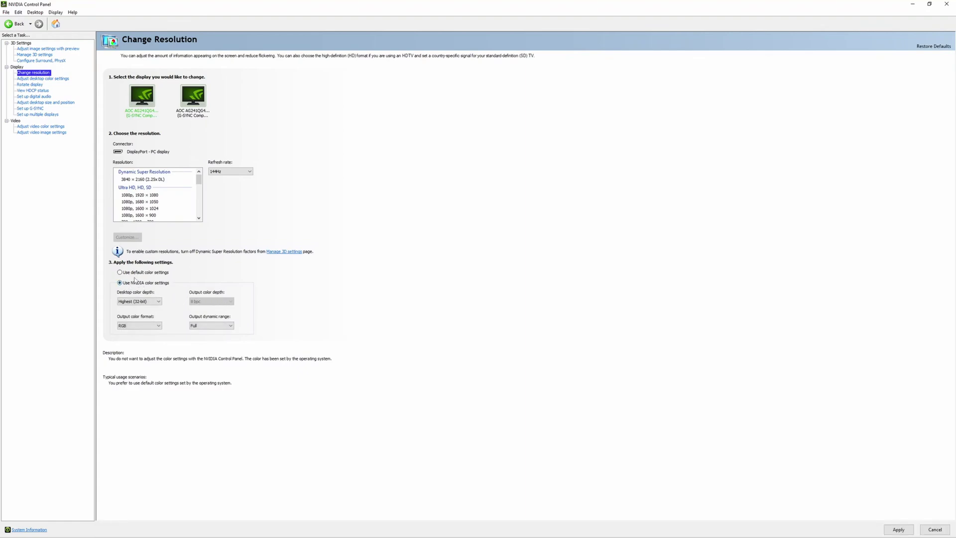
click(135, 273)
Step: Step through HDCP status, Rotate display, G-SYNC and multiple-display pages to Adjust video color settings
click(33, 91)
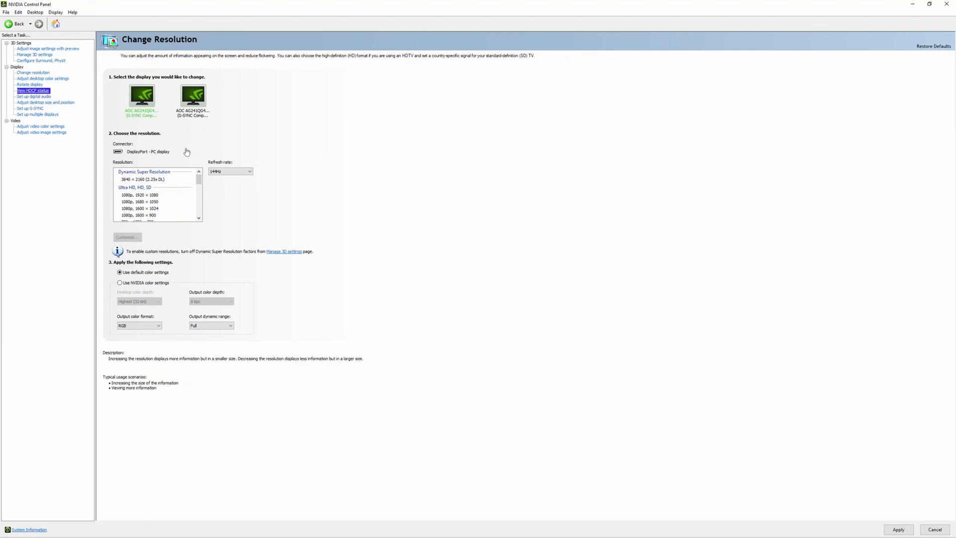
click(31, 86)
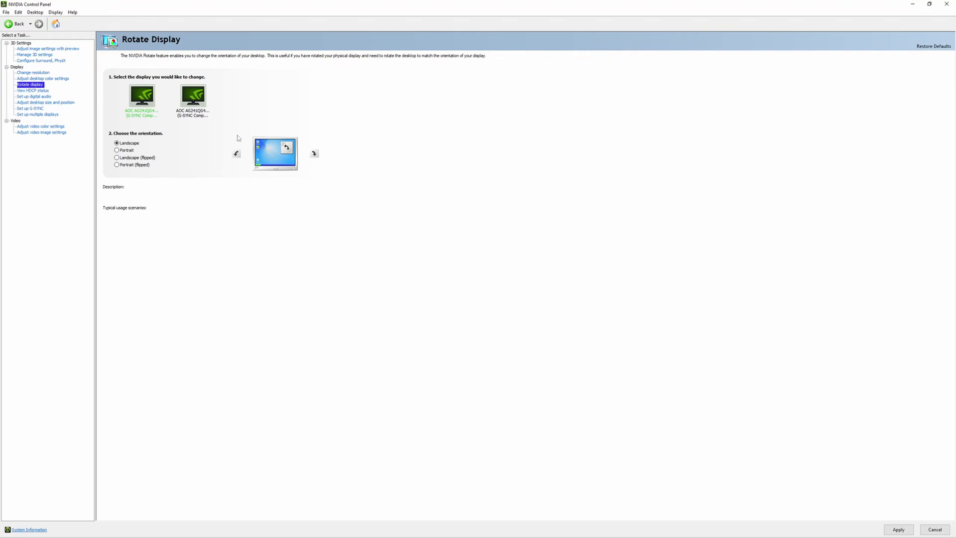
click(30, 108)
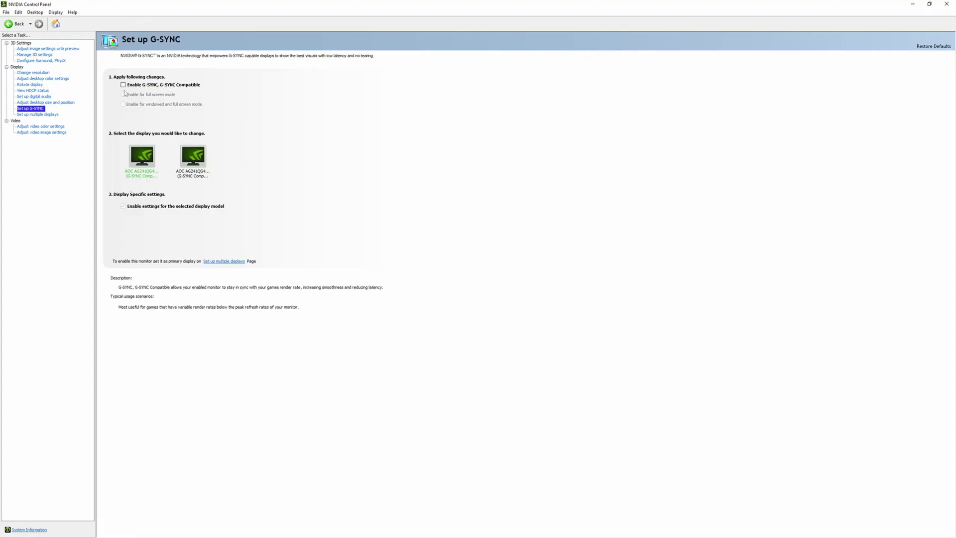
click(41, 115)
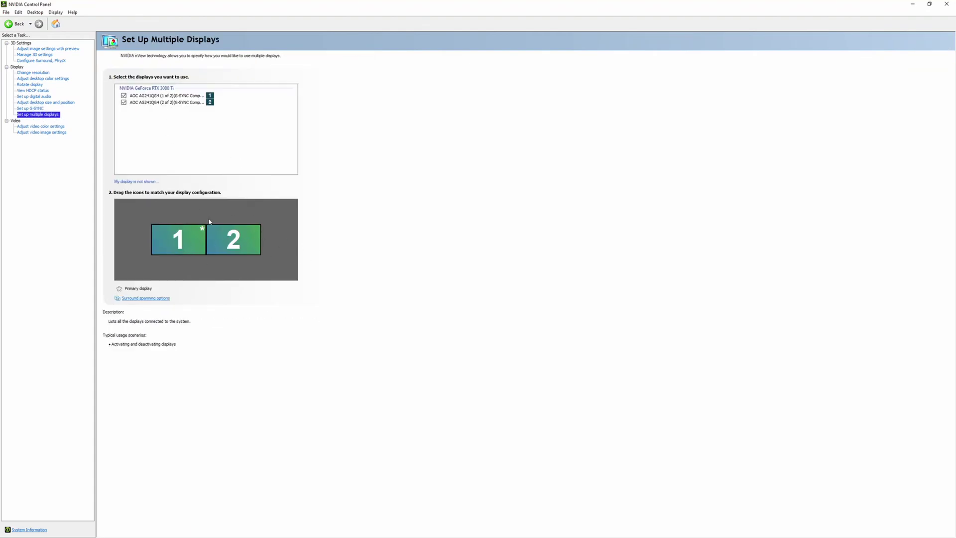
click(41, 126)
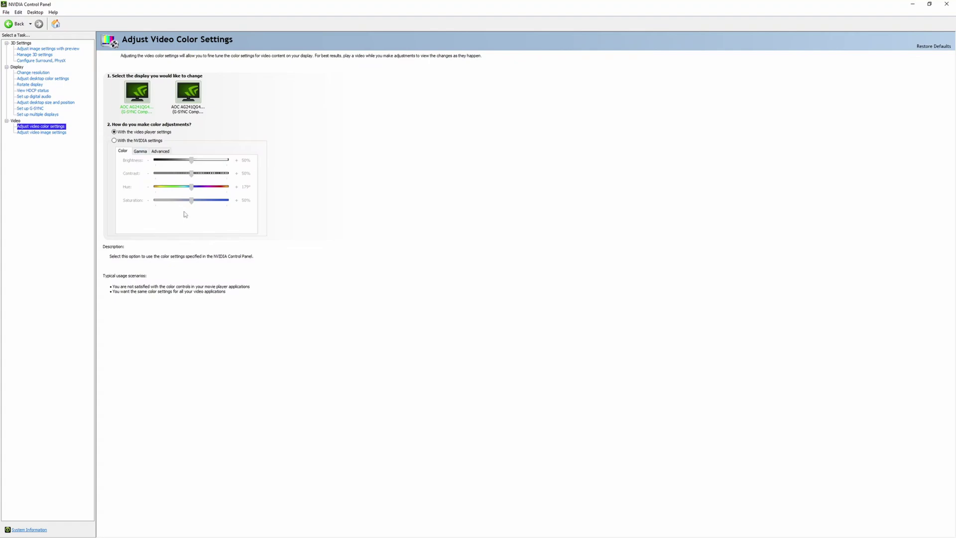
Step: Check Adjust video image settings, return to video color, then open Adjust image settings with preview
click(34, 132)
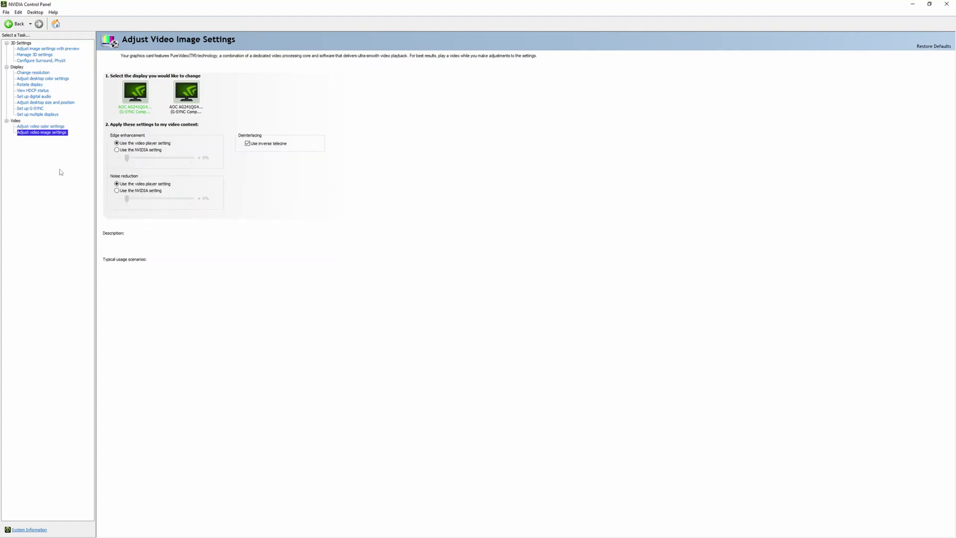
click(42, 126)
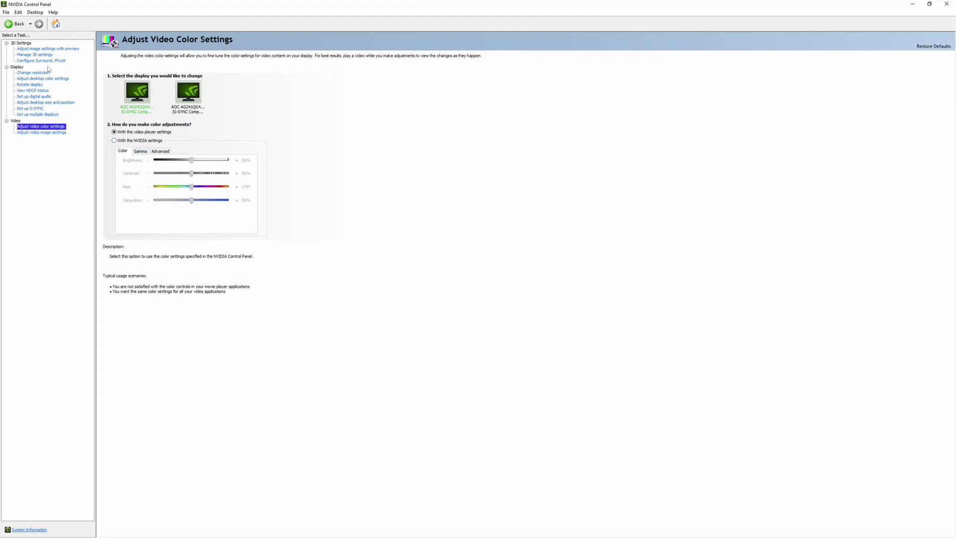
click(37, 49)
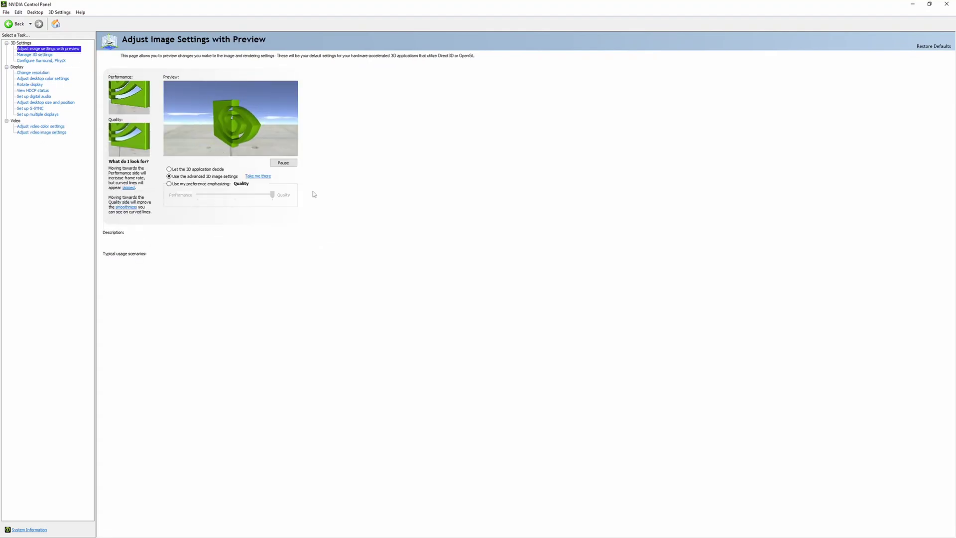
Step: Un-maximize the window to a centred size and toggle 3D Settings > Show PhysX Visual Indicator
drag(478, 5, 452, 91)
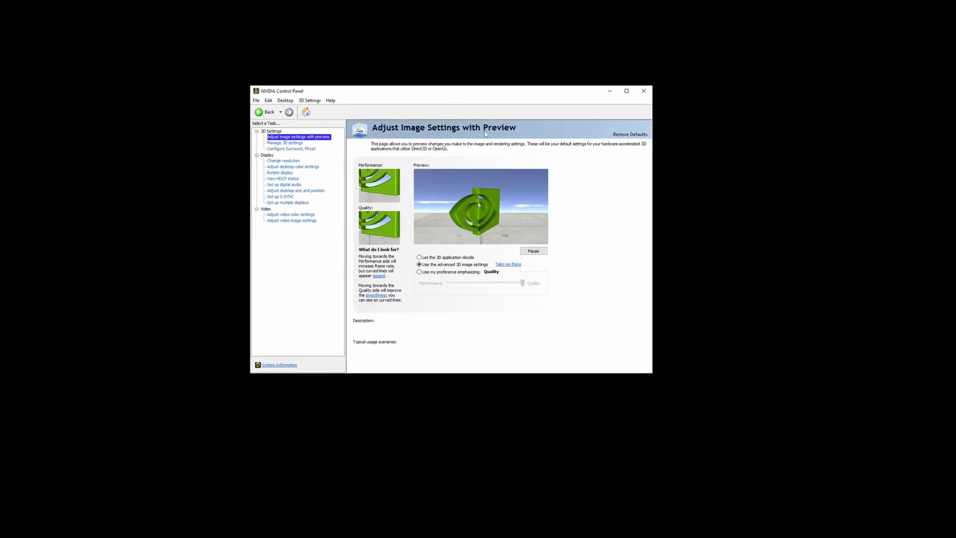
click(310, 101)
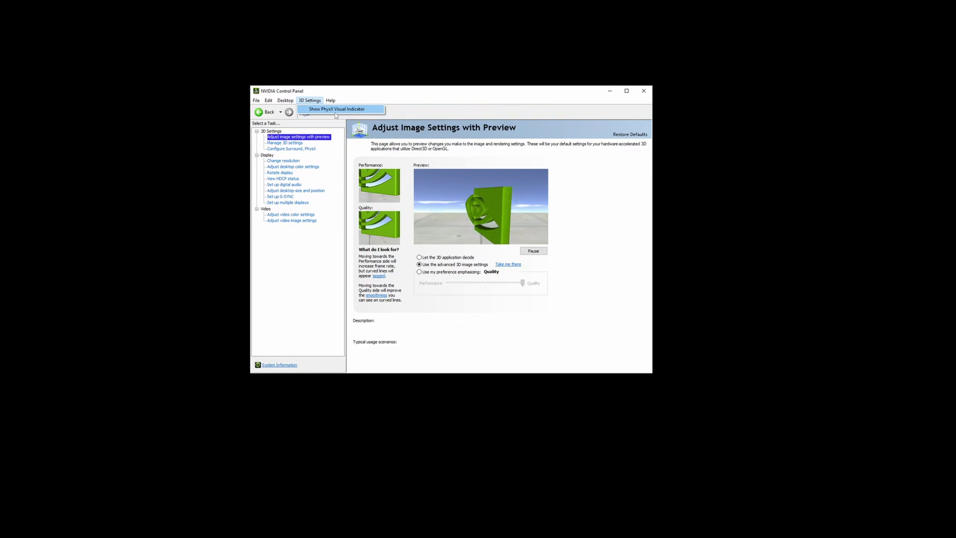
click(317, 109)
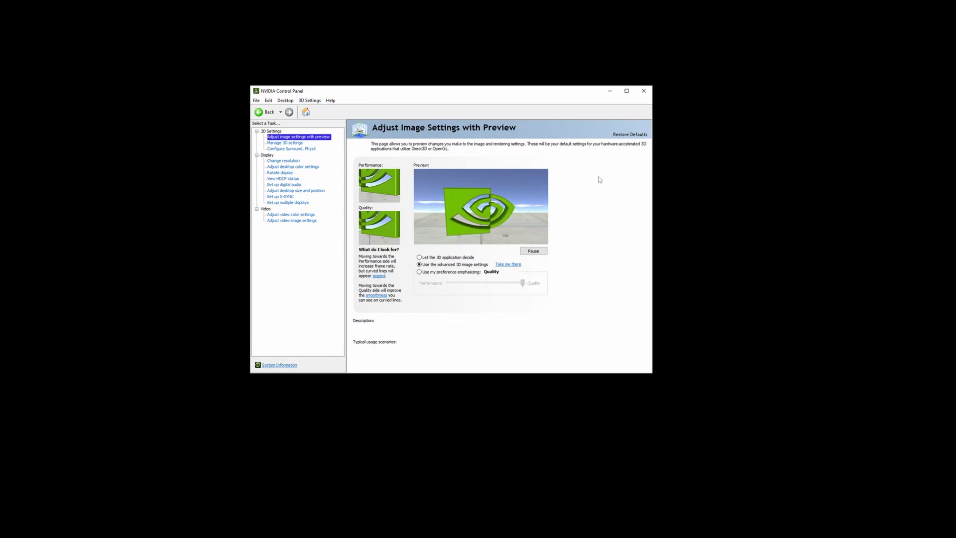
click(331, 100)
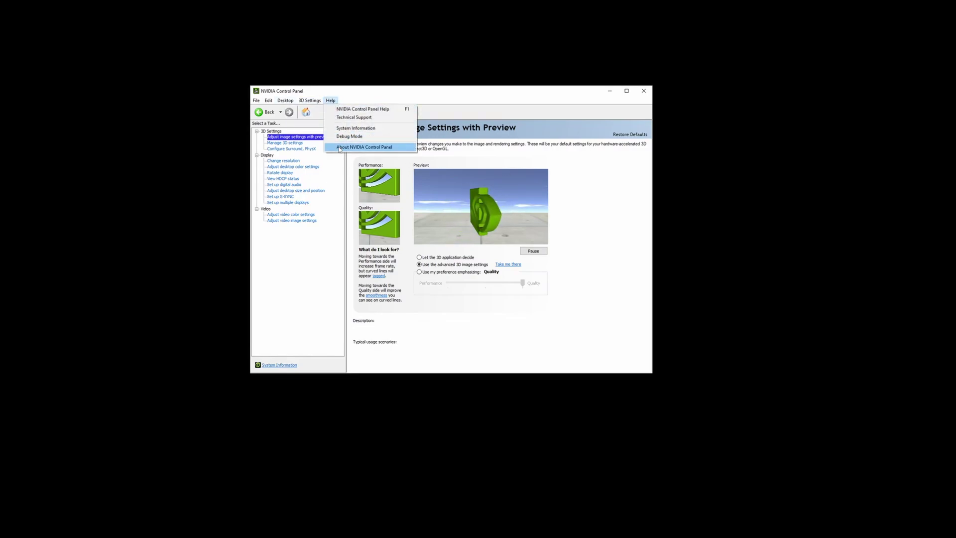
click(472, 362)
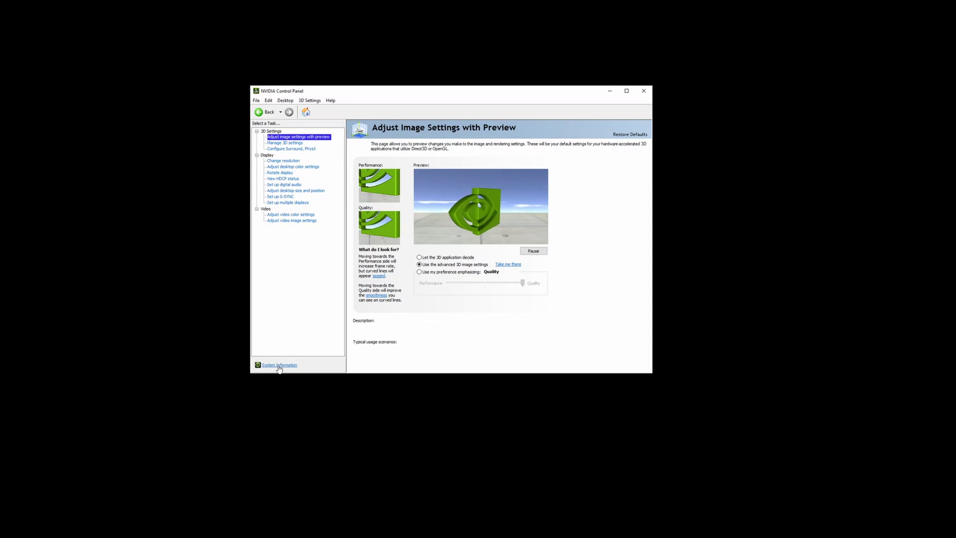
click(278, 366)
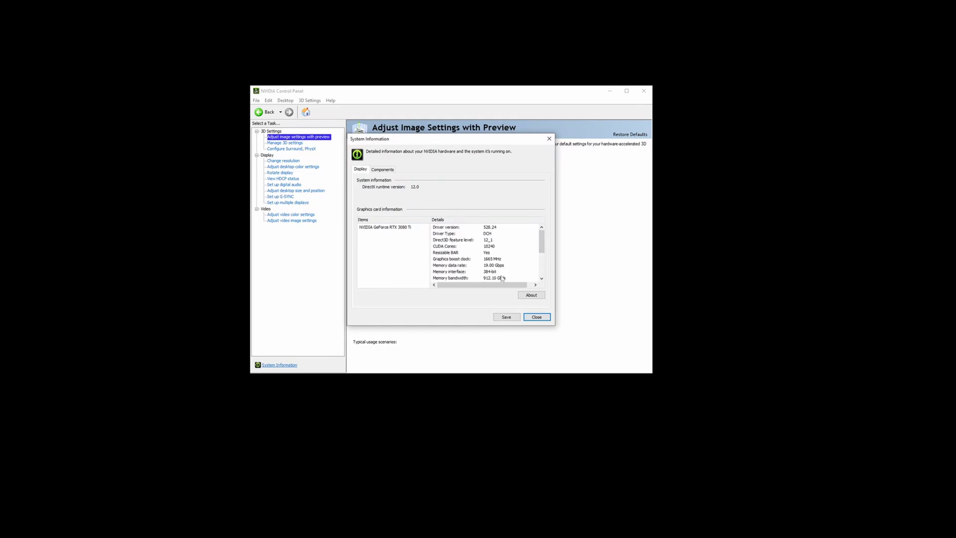
click(537, 317)
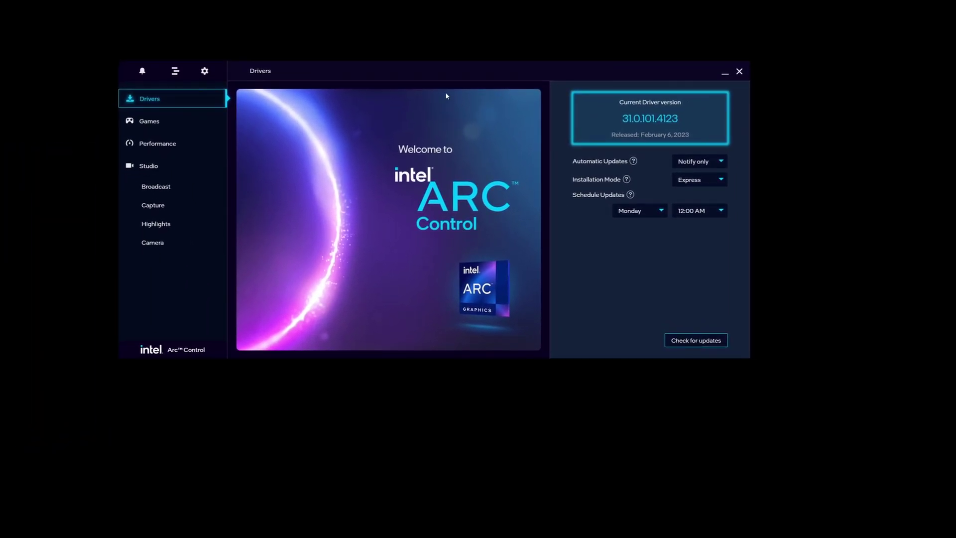
Step: Drag the Arc Control window right and down towards the middle of the screen
mouse_move(514, 74)
mouse_down()
mouse_move(488, 52)
mouse_move(642, 96)
mouse_move(553, 70)
mouse_move(519, 82)
mouse_up()
drag(99, 39, 832, 444)
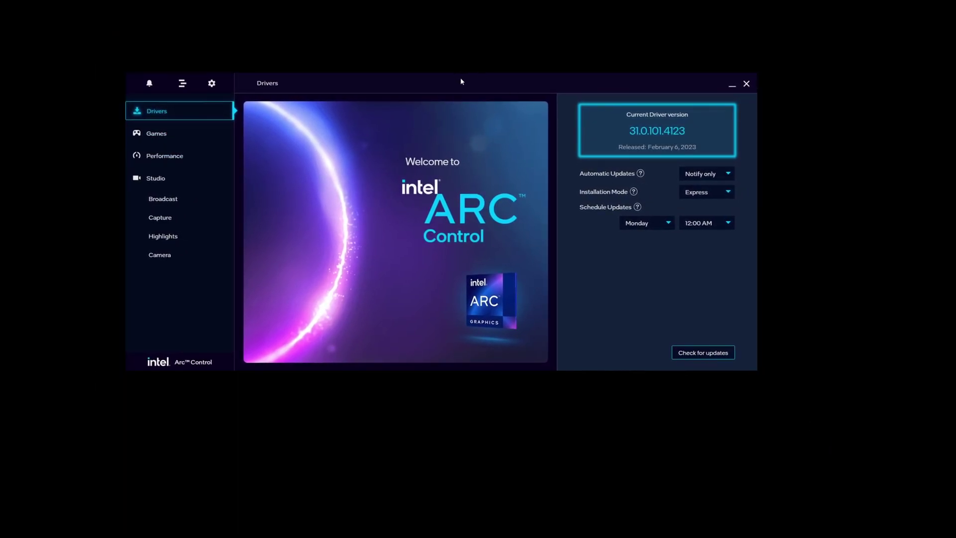
drag(460, 81, 496, 106)
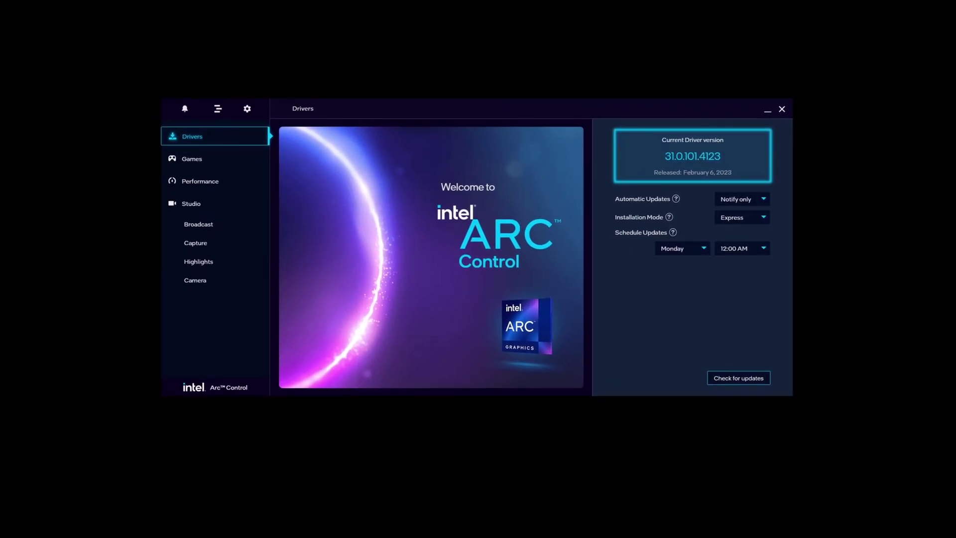
drag(441, 122, 435, 198)
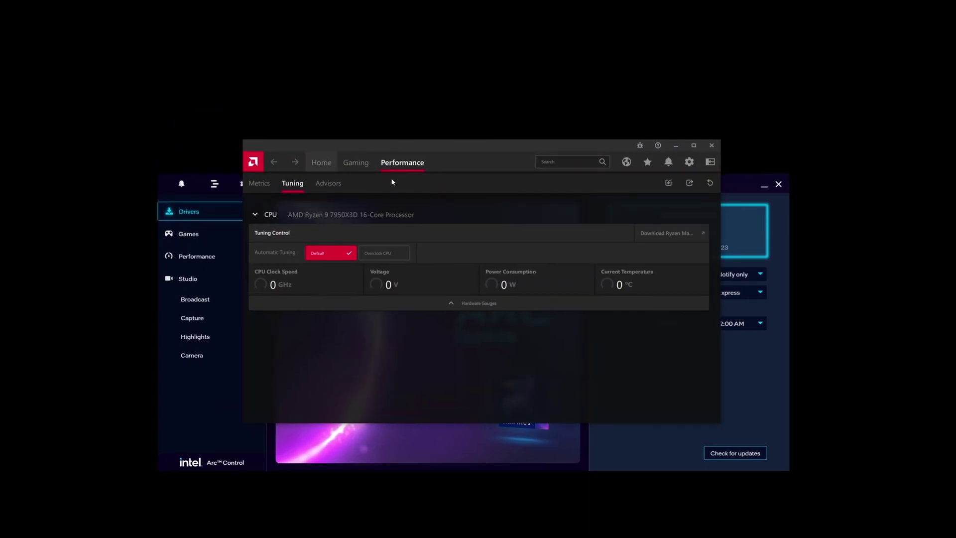
Step: Rearrange the AMD and Arc Control windows, then close AMD Software: Adrenalin Edition
drag(494, 162, 312, 69)
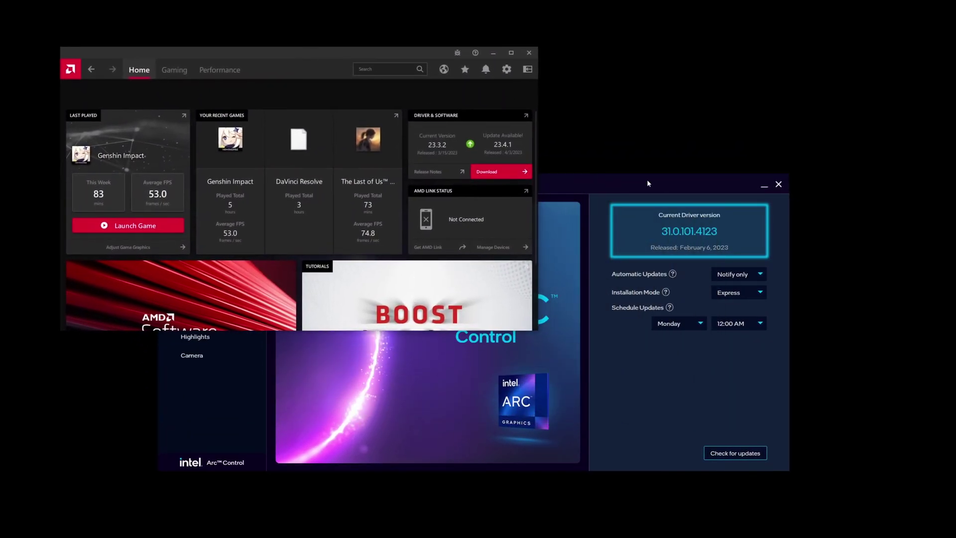
drag(647, 183, 711, 122)
drag(491, 125, 428, 108)
drag(389, 59, 374, 66)
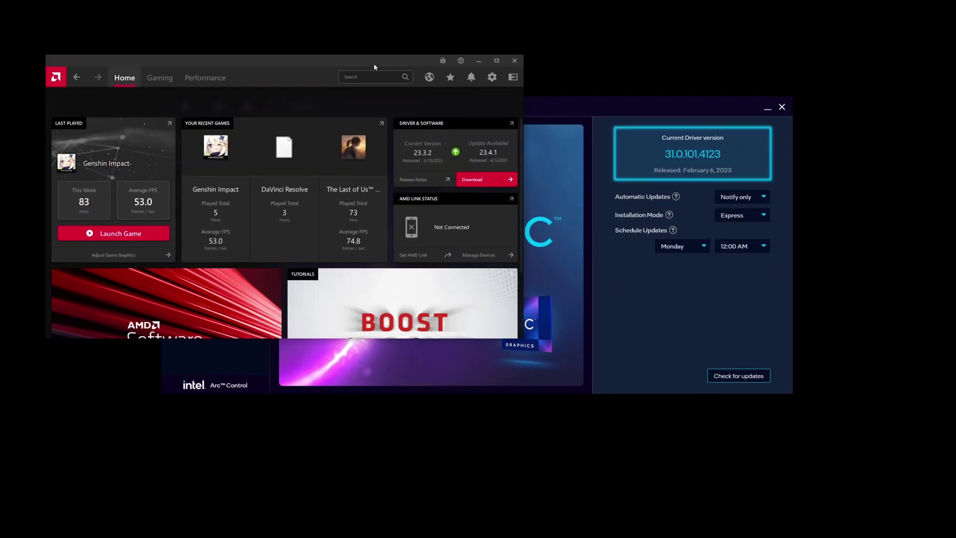
click(515, 61)
Step: Nudge the Arc Control window into position and open the Performance page with Live Telemetry
mouse_move(534, 107)
mouse_down()
mouse_move(549, 103)
mouse_move(471, 9)
mouse_move(533, 103)
mouse_move(518, 100)
mouse_move(484, 9)
mouse_move(538, 44)
mouse_move(536, 114)
mouse_up()
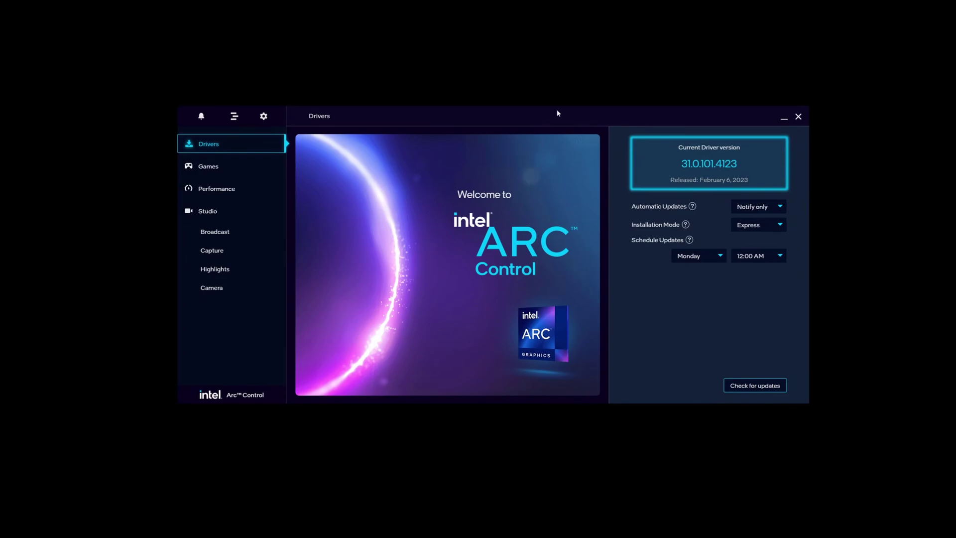
drag(661, 119, 660, 92)
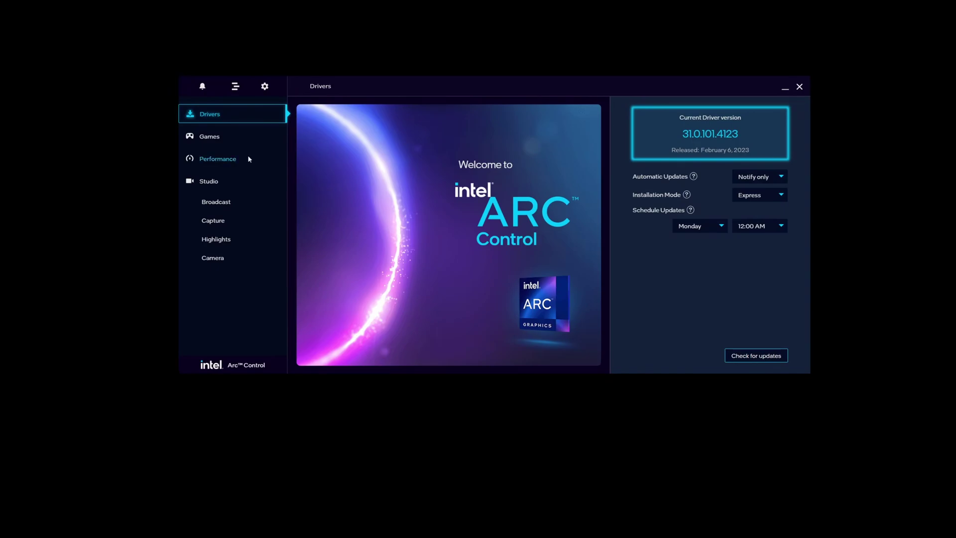
drag(467, 91, 438, 90)
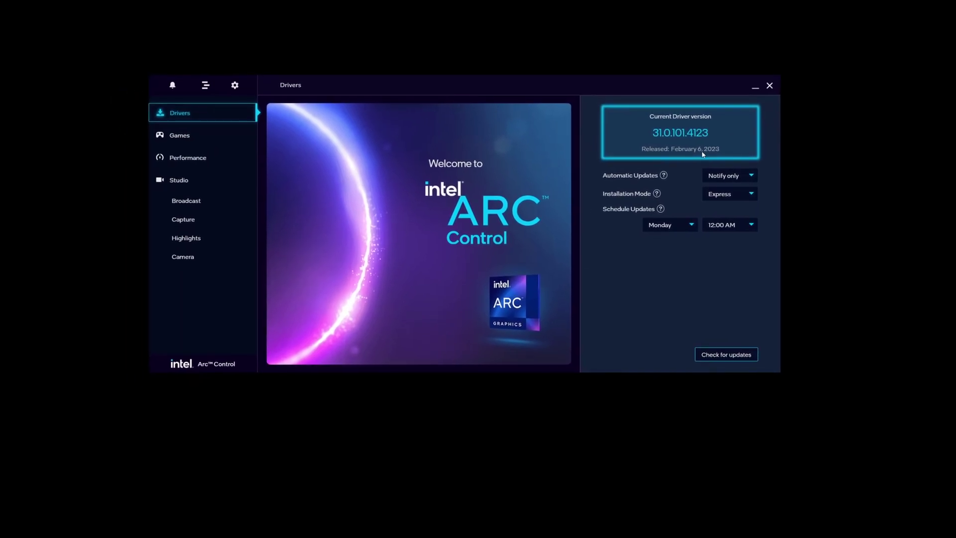
mouse_move(515, 100)
mouse_down()
mouse_move(640, 94)
mouse_move(513, 91)
mouse_up()
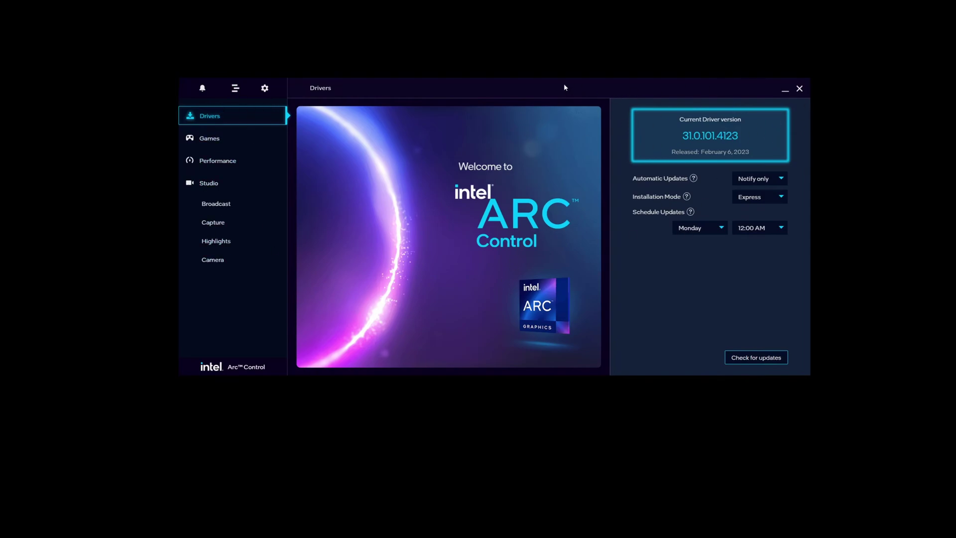
drag(565, 87, 548, 97)
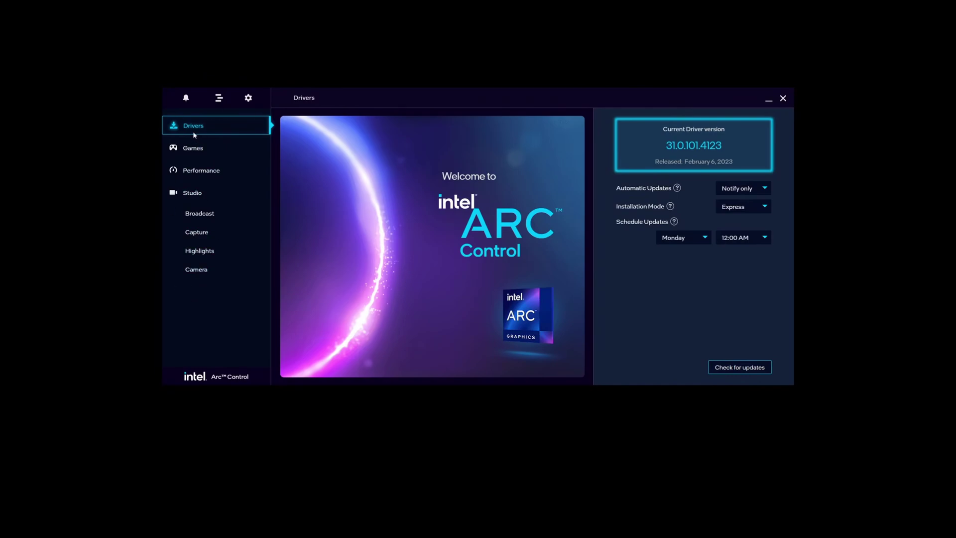
click(200, 170)
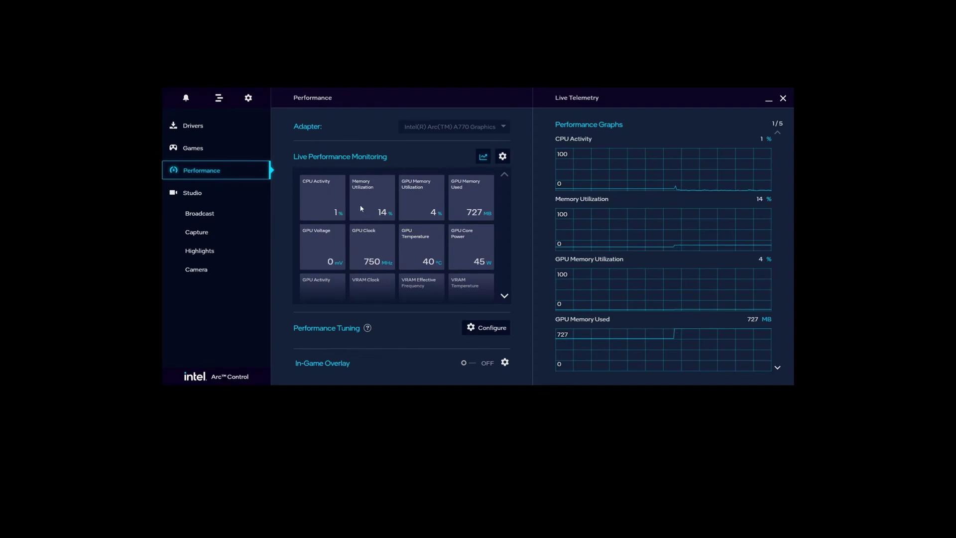
click(507, 298)
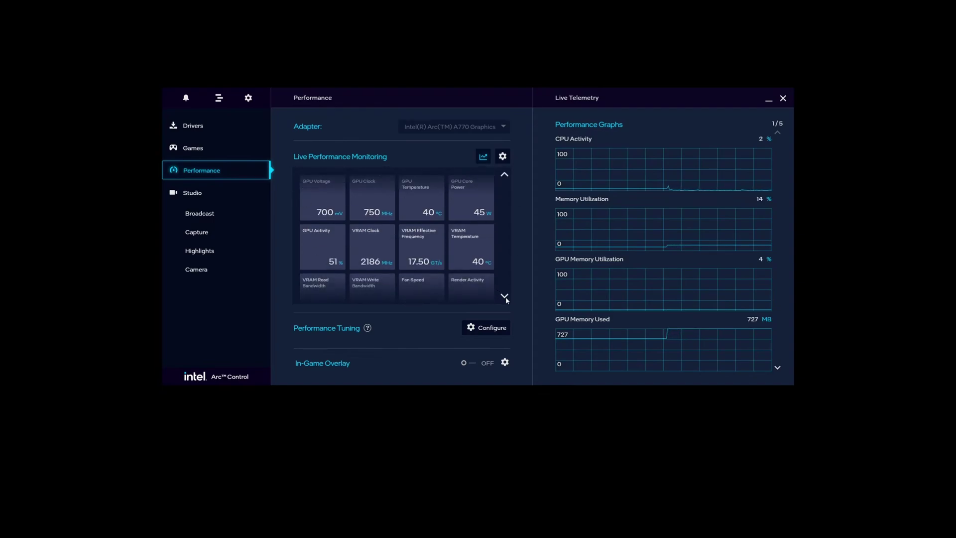
click(506, 175)
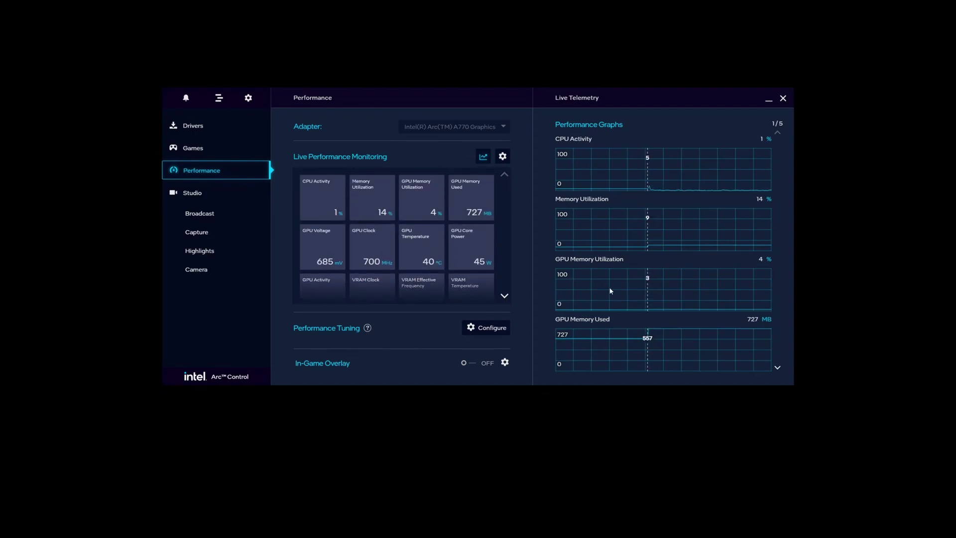
drag(490, 100, 519, 121)
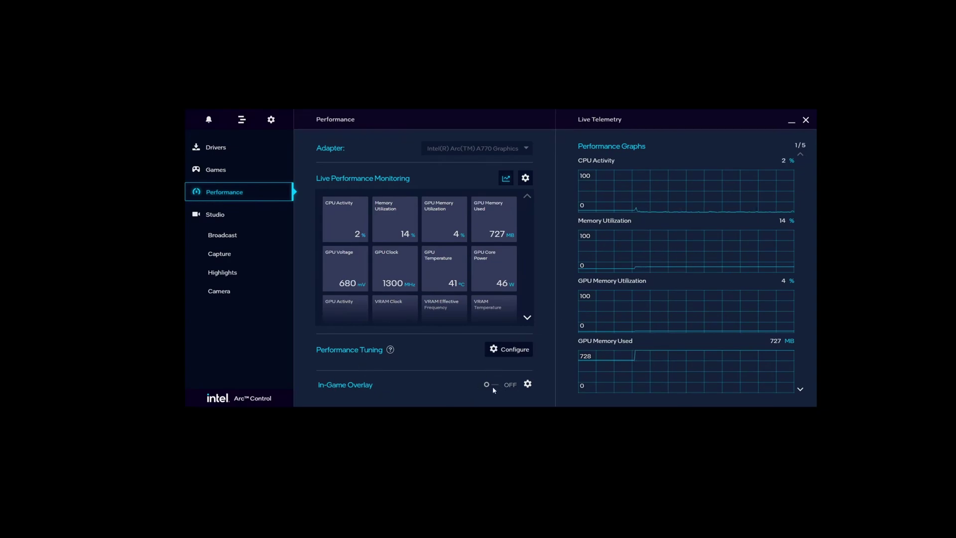
Step: Open Studio's Capture settings and keep AVC as the recording codec
click(260, 223)
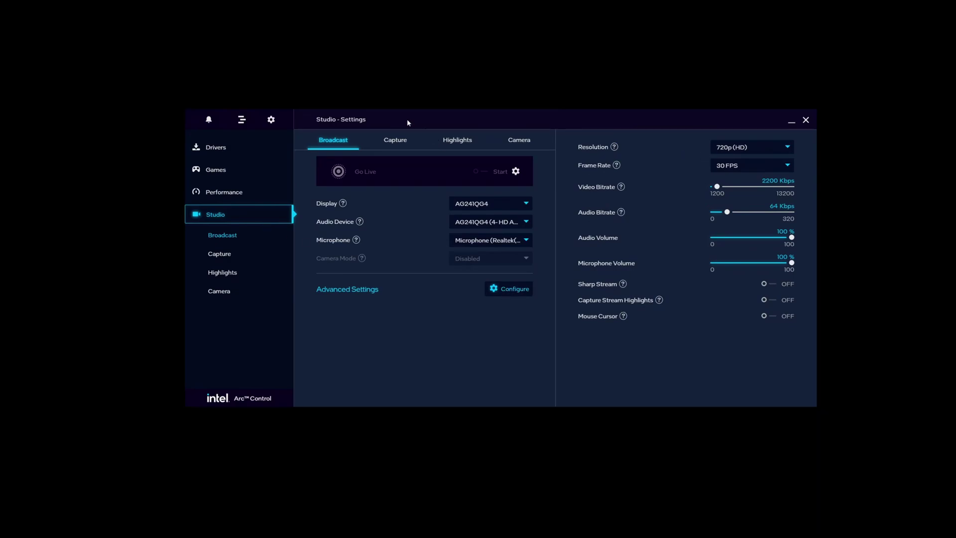
click(219, 254)
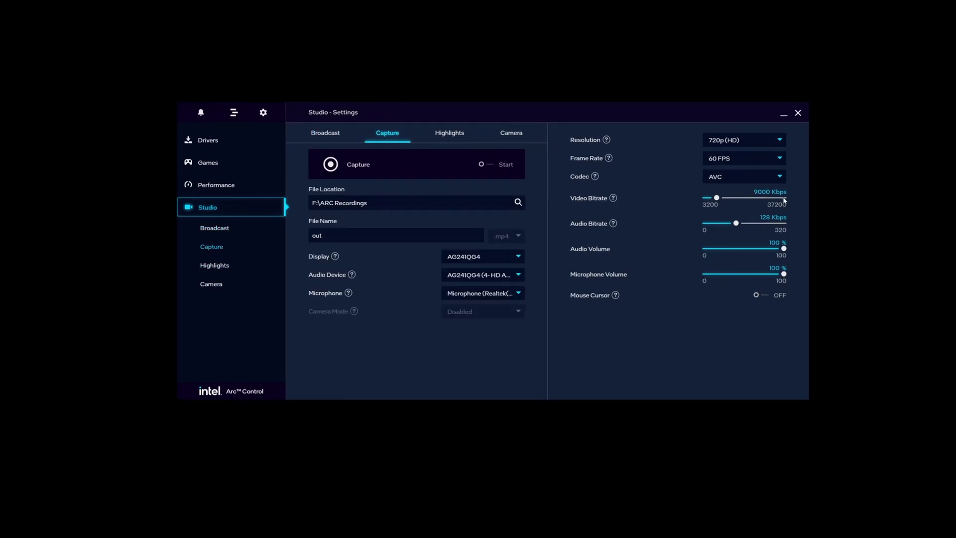
click(738, 177)
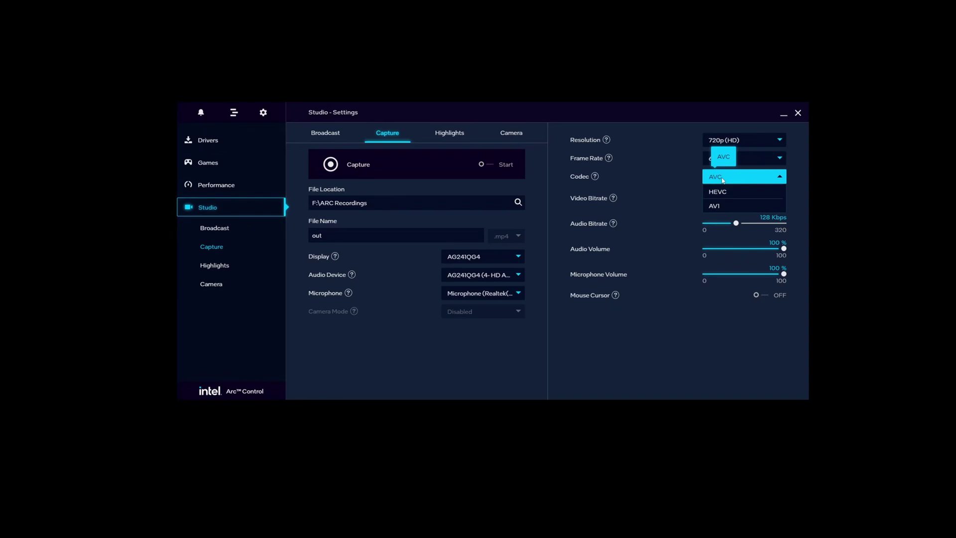
click(668, 174)
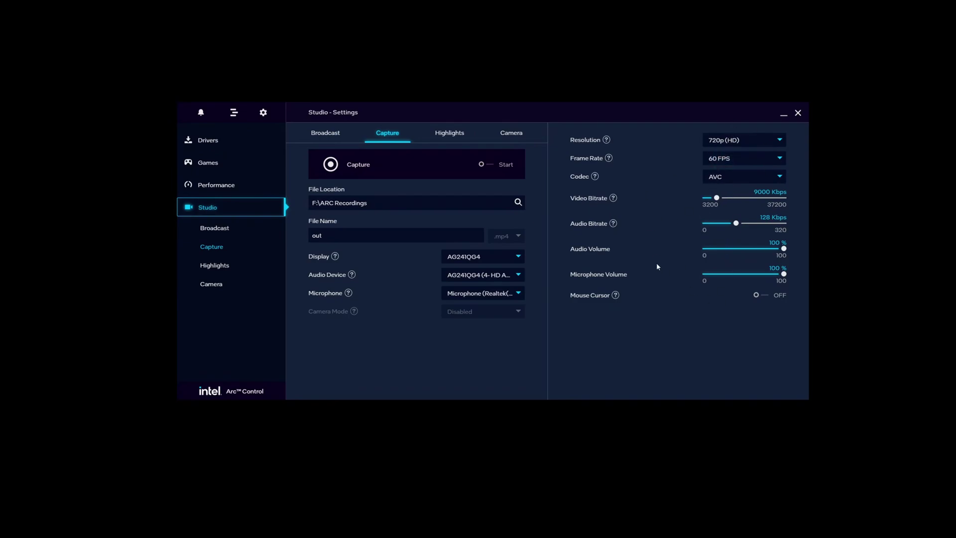
Step: Review the capture resolution choices, leaving it at 720p (HD)
click(734, 143)
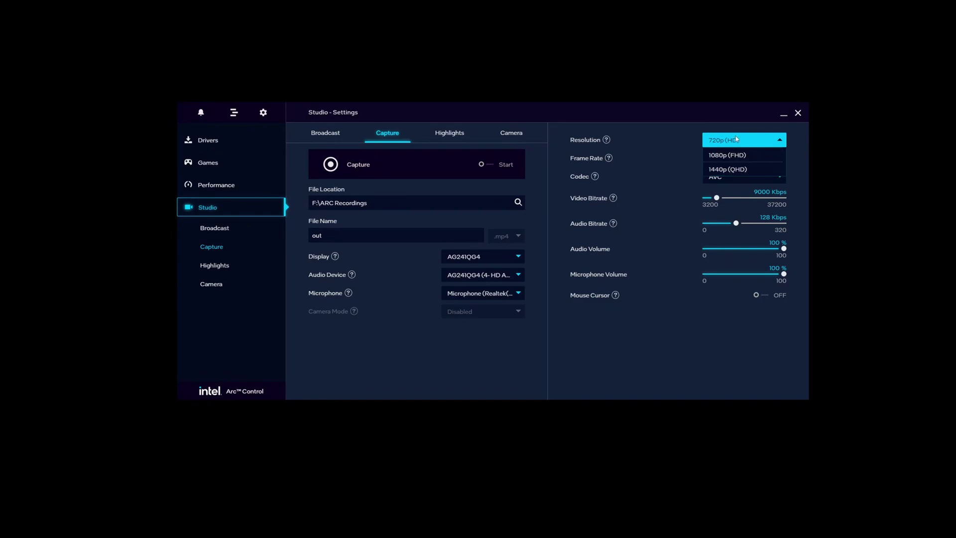
click(665, 137)
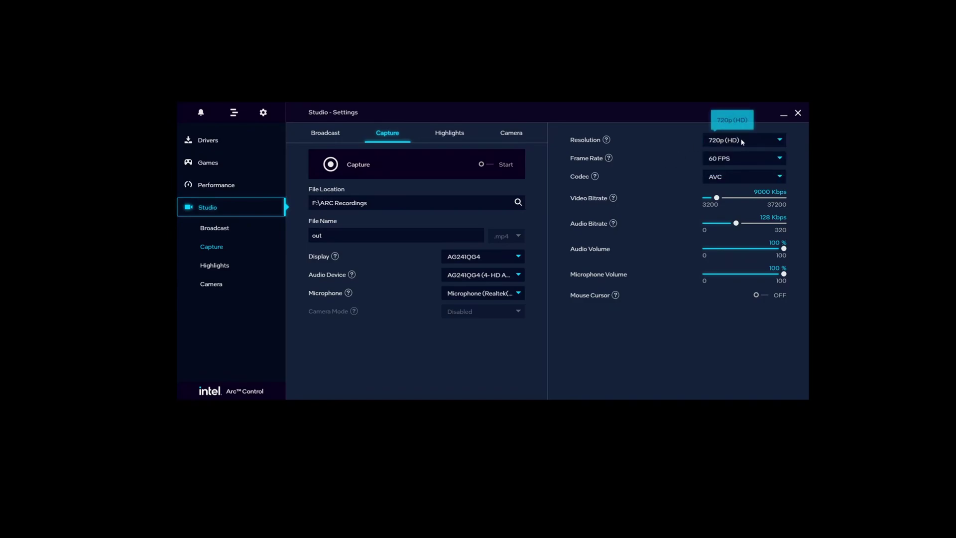
click(718, 141)
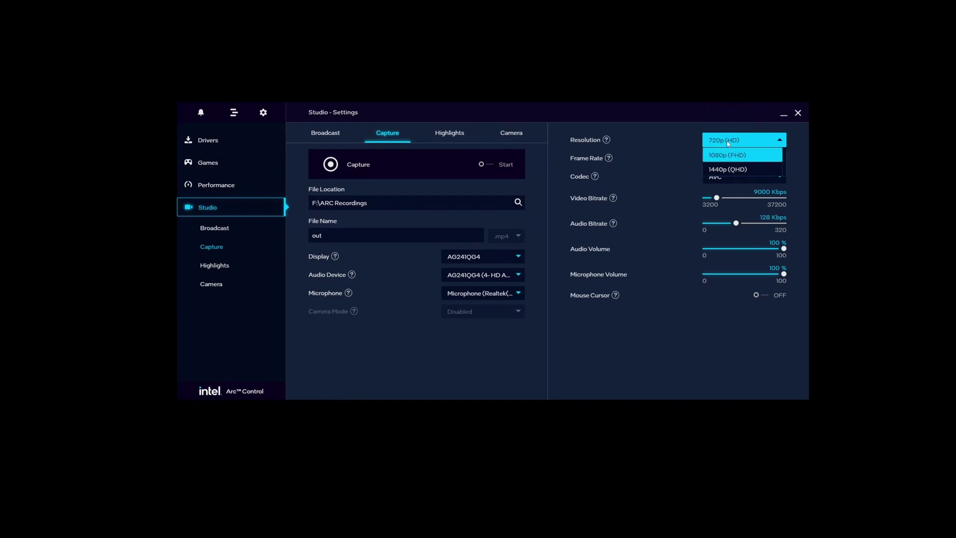
click(670, 137)
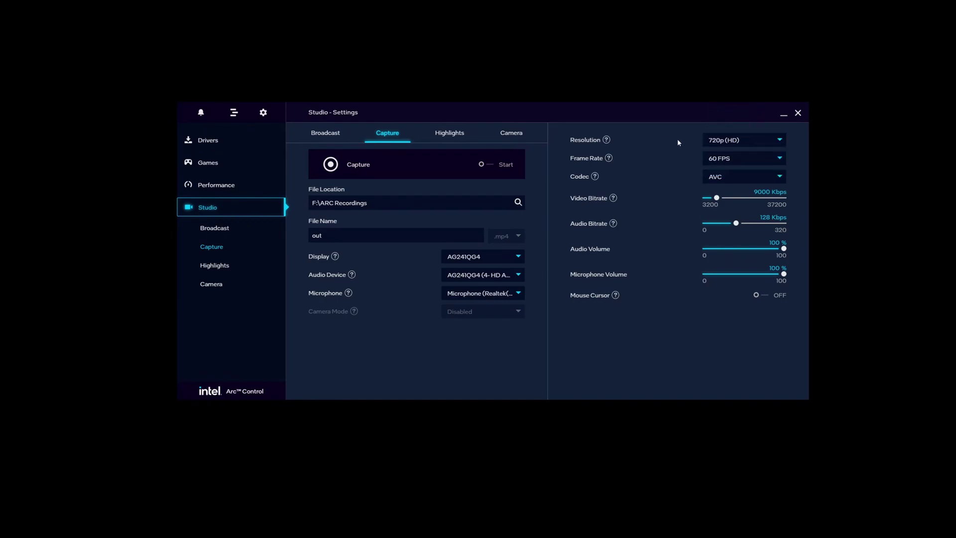
click(745, 141)
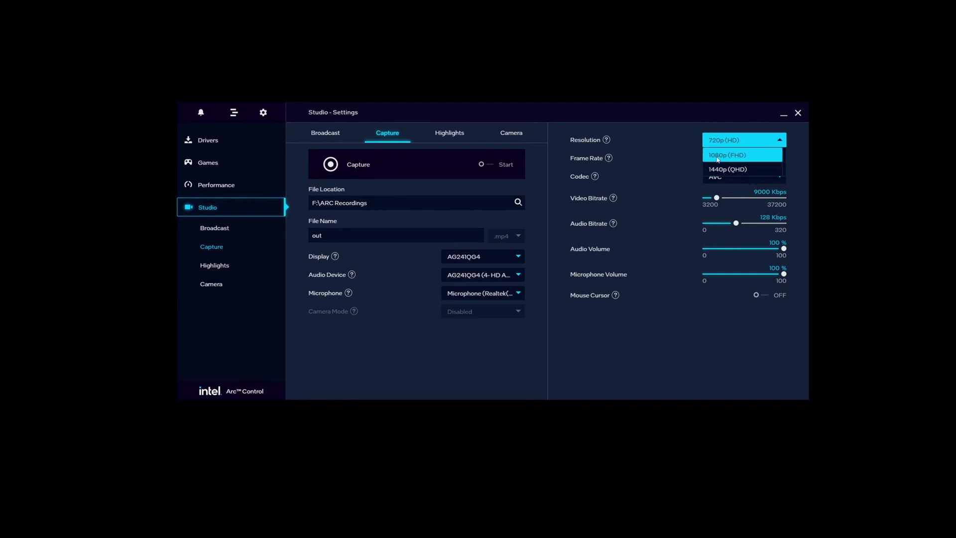
click(664, 139)
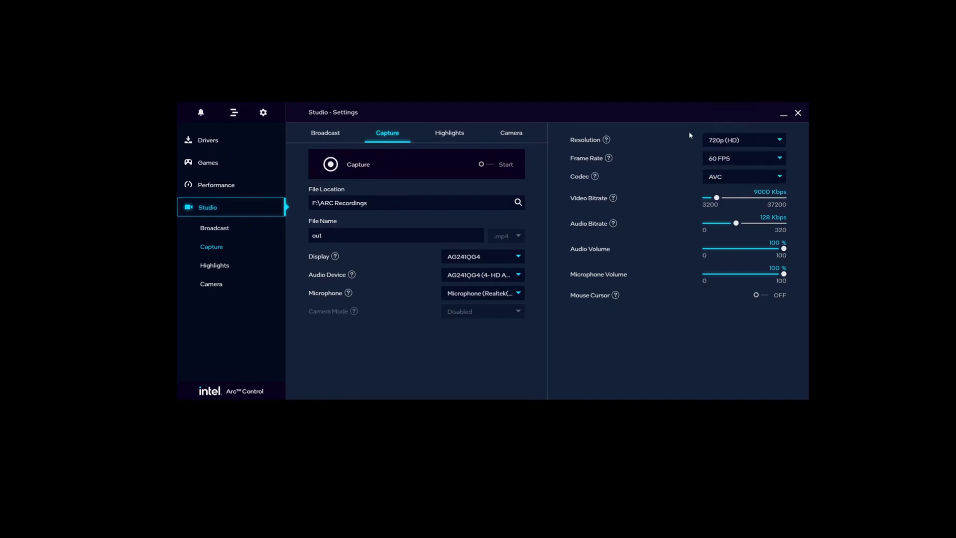
click(720, 139)
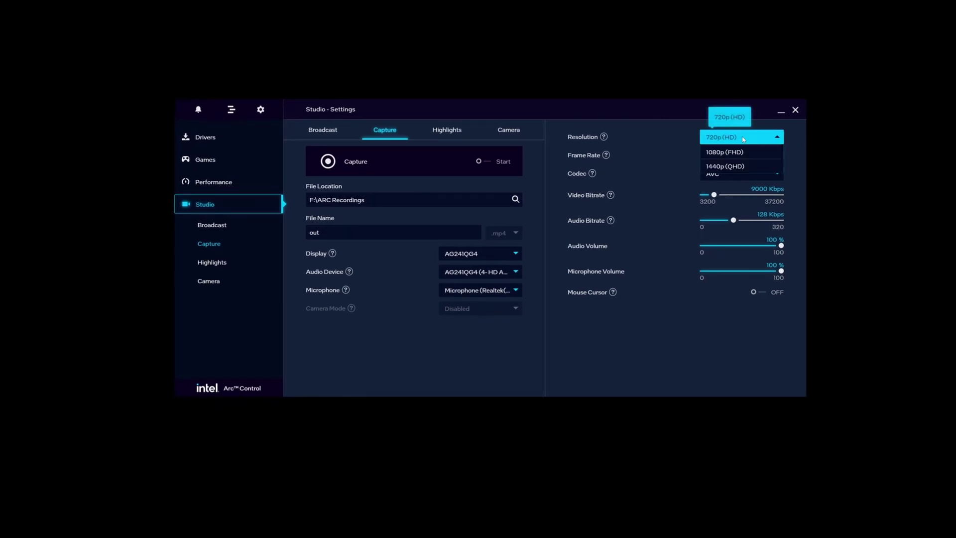
click(682, 139)
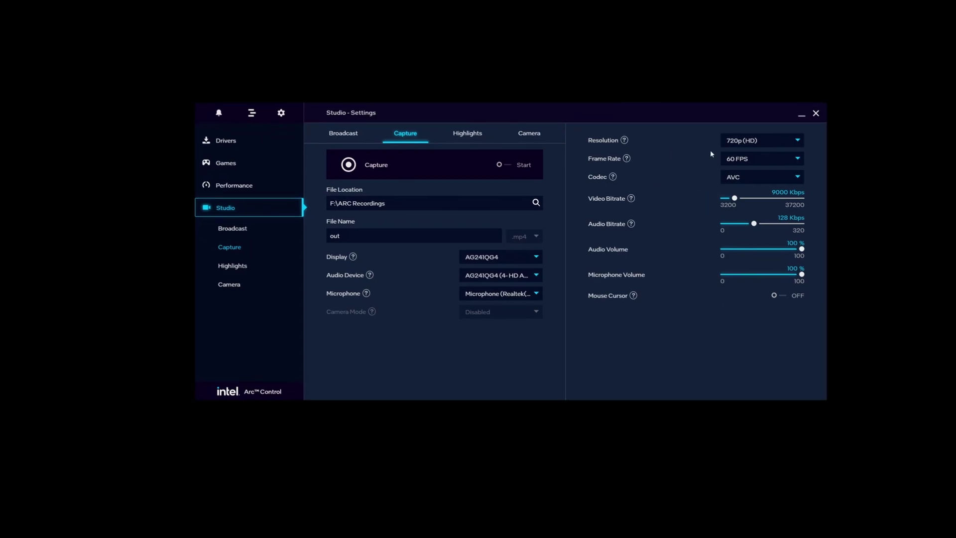
Step: View Highlights, keep the streaming resolution at 720p (HD), then go to the Games library
click(462, 137)
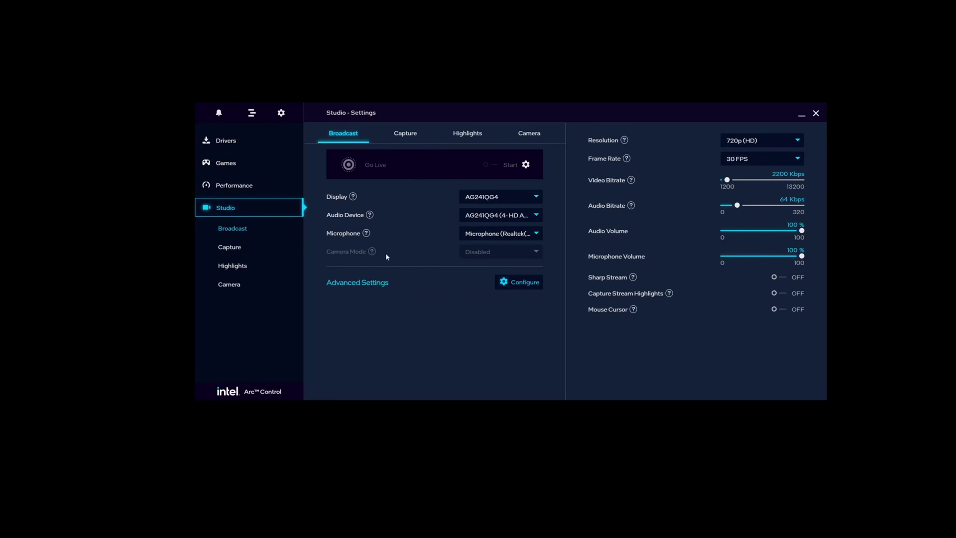
click(739, 142)
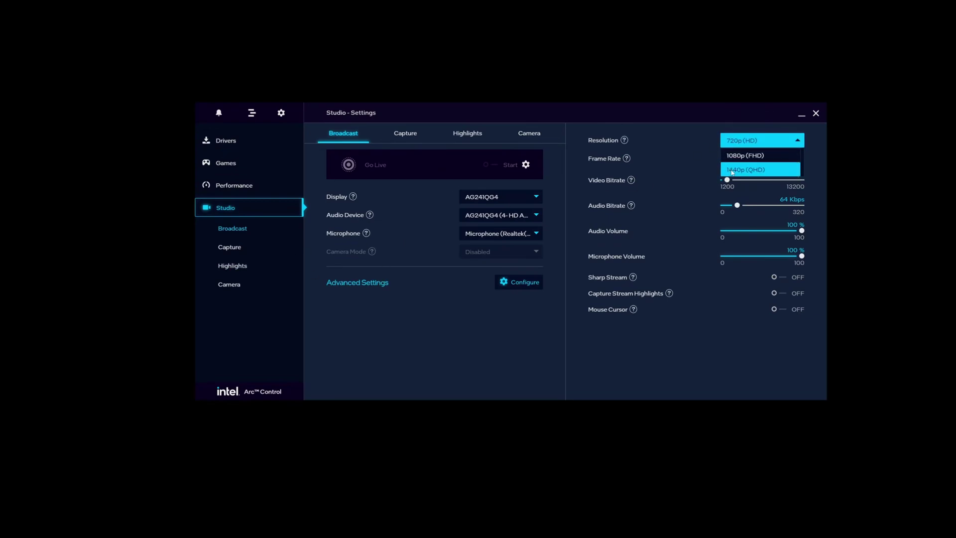
click(747, 141)
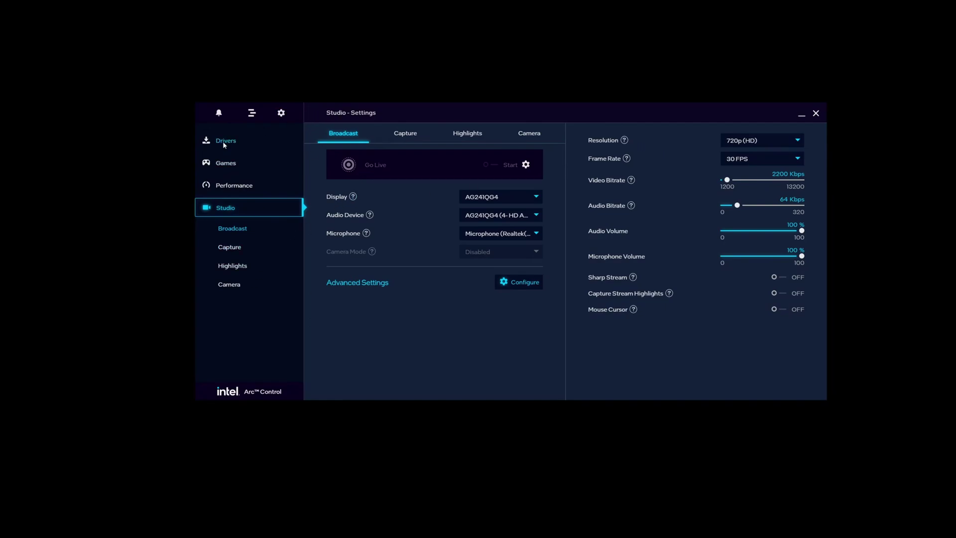
click(225, 163)
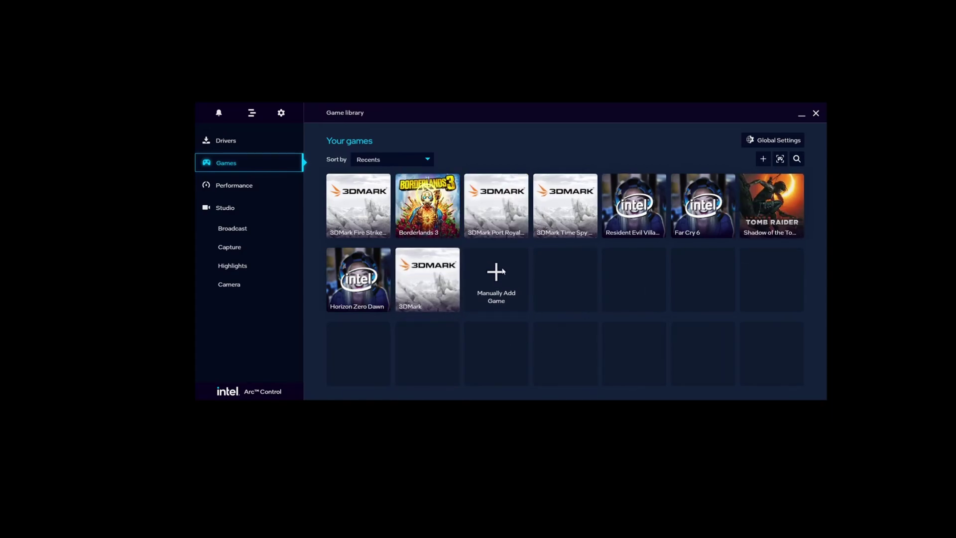
Step: Browse Borderlands 3's Post-Processing, 3D Overrides and Frame Delivery tabs, then open Global Settings
click(429, 205)
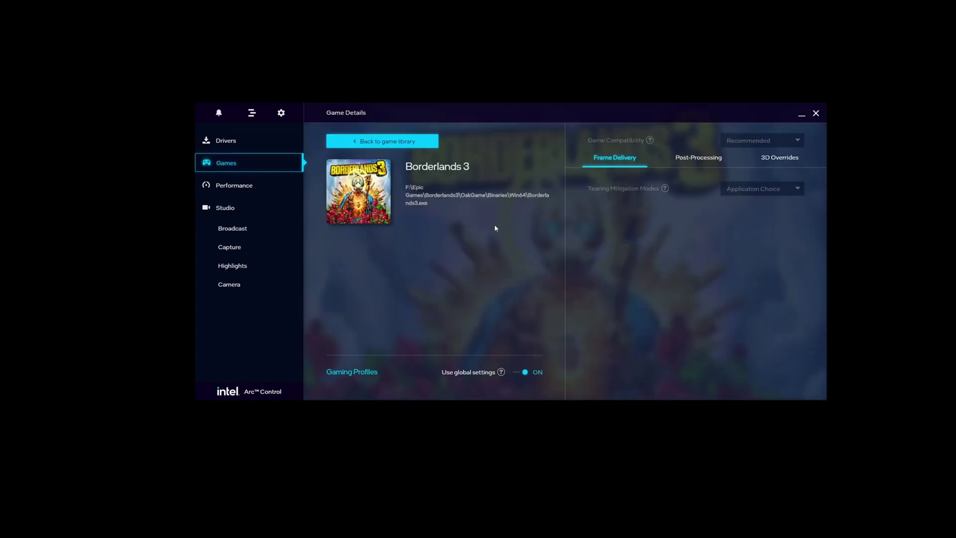
click(692, 161)
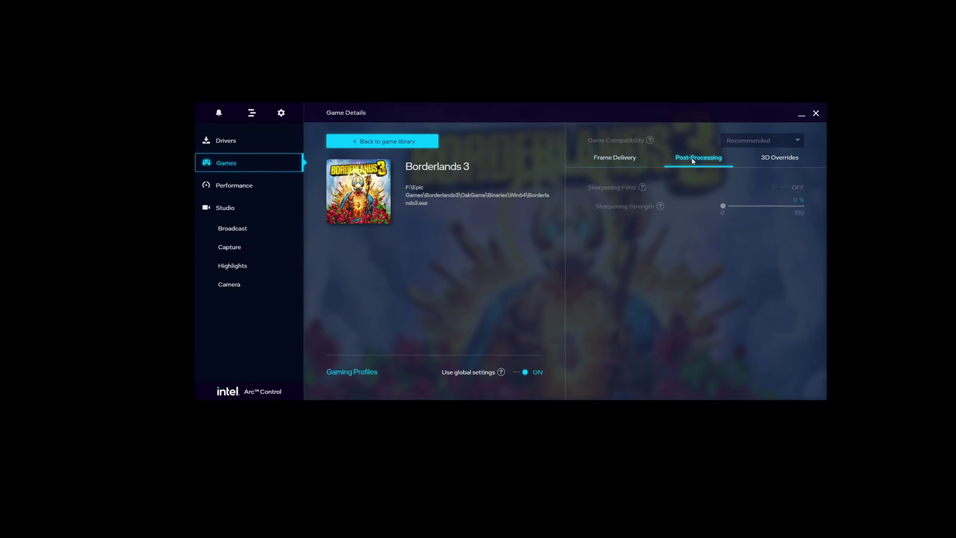
click(781, 157)
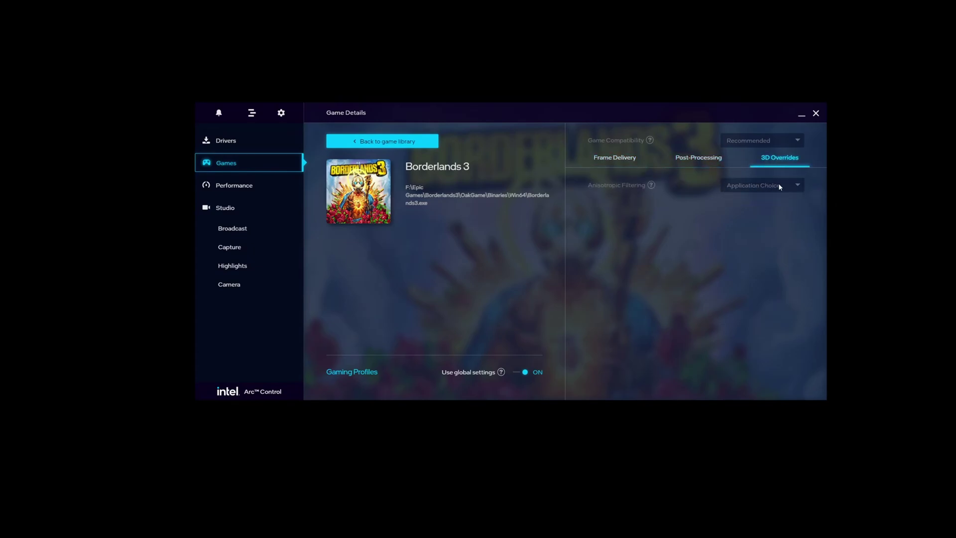
click(632, 162)
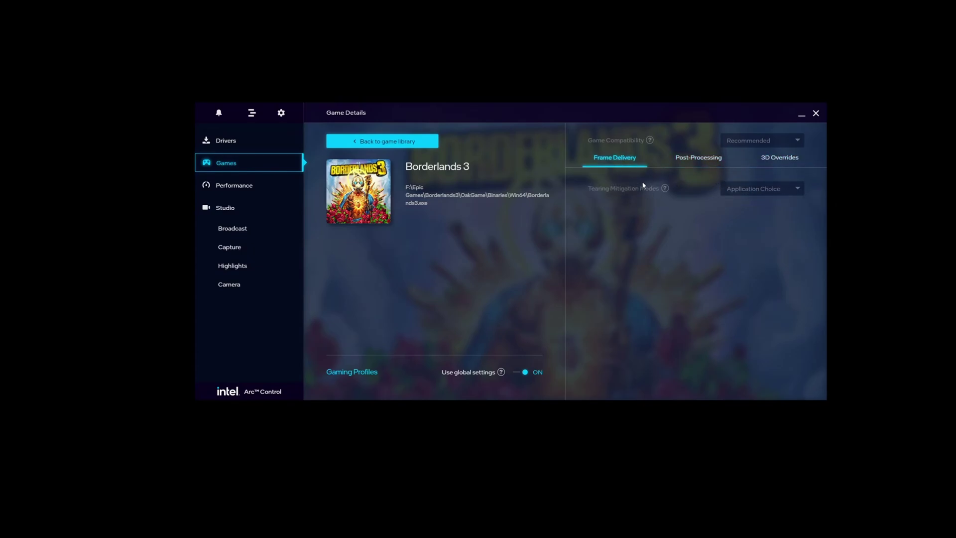
click(354, 144)
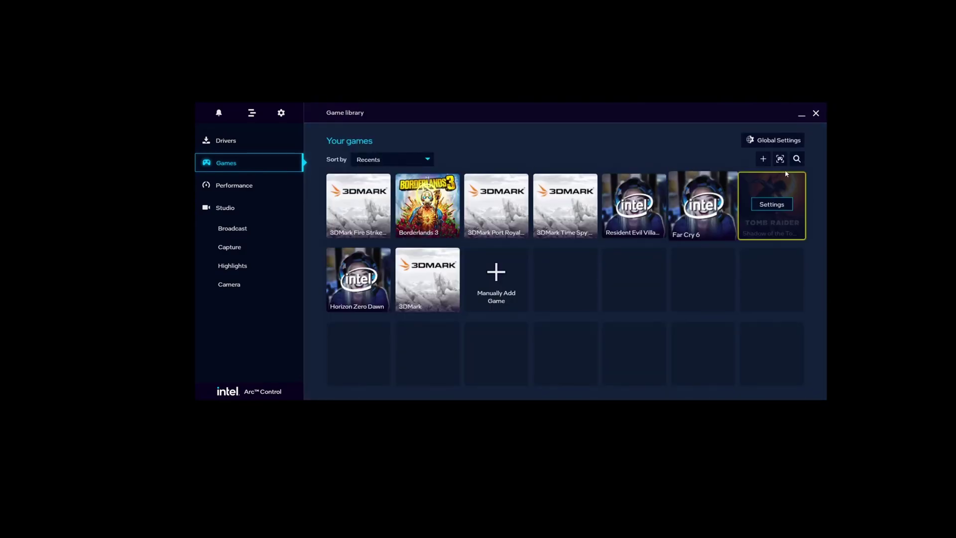
click(751, 139)
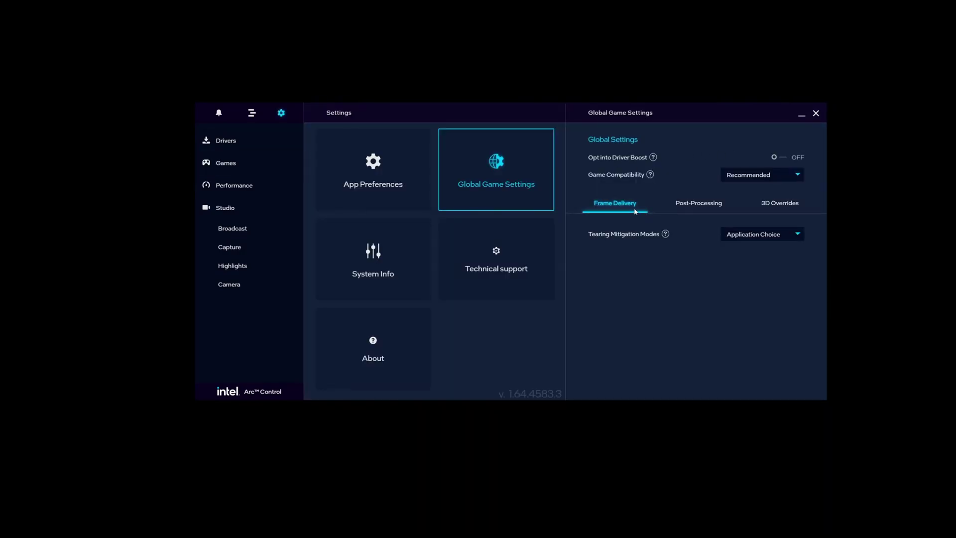
Step: Review the Post-Processing and Frame Delivery global game settings, then view System Info (16 cores, 64 GB, Resizable BAR)
click(696, 209)
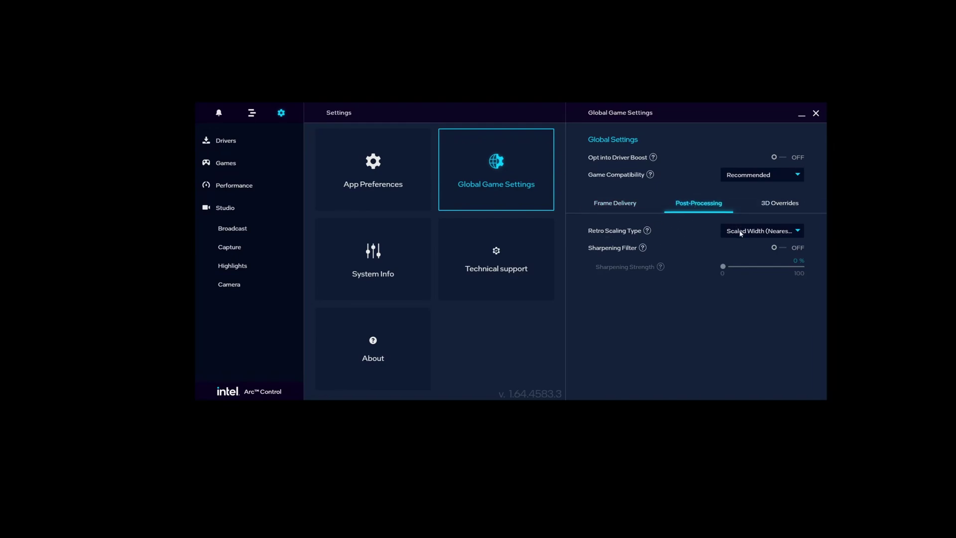
click(611, 210)
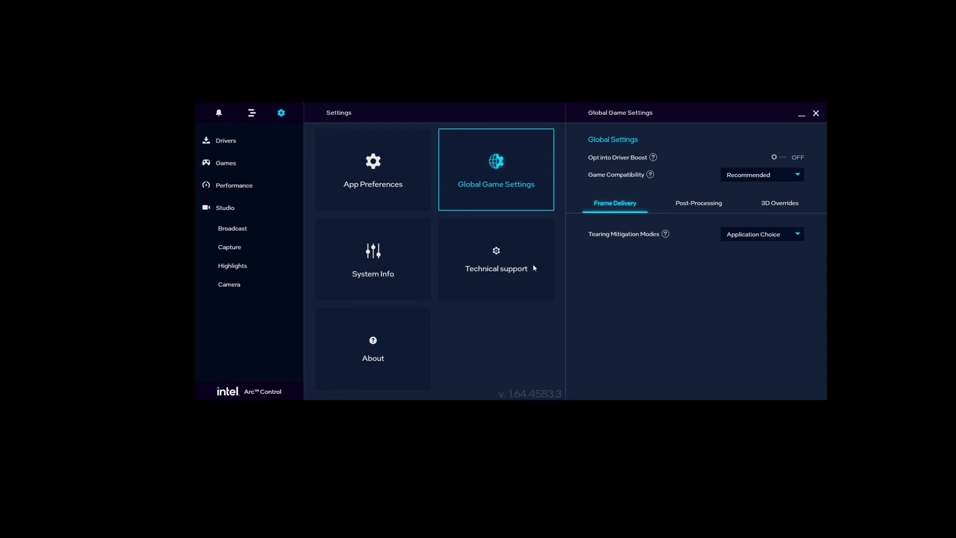
click(382, 268)
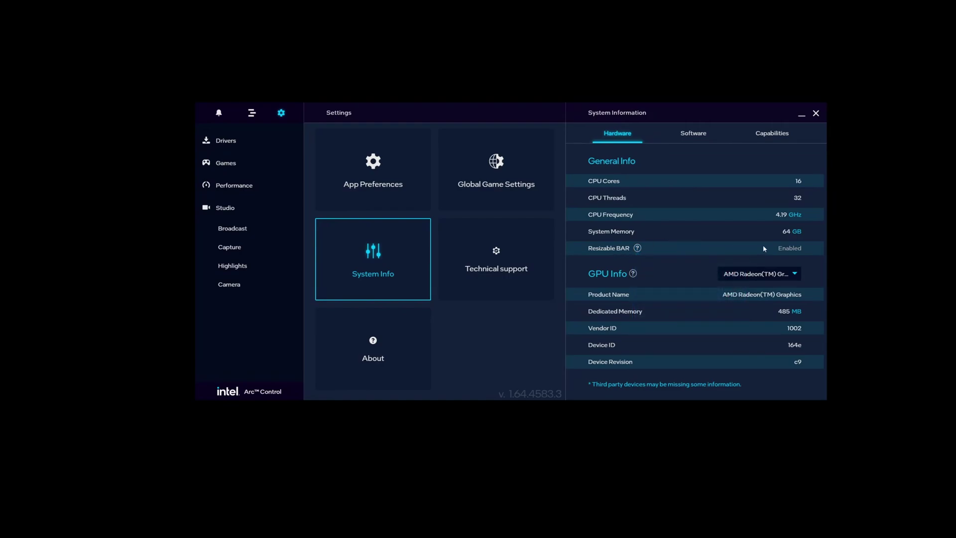
Step: Show the Intel Arc A770's details and capabilities, ending on Software: Arc Control 1.64.4583.3, driver 31.0.101.4123
click(759, 273)
click(735, 315)
scroll(788, 378, down, 2)
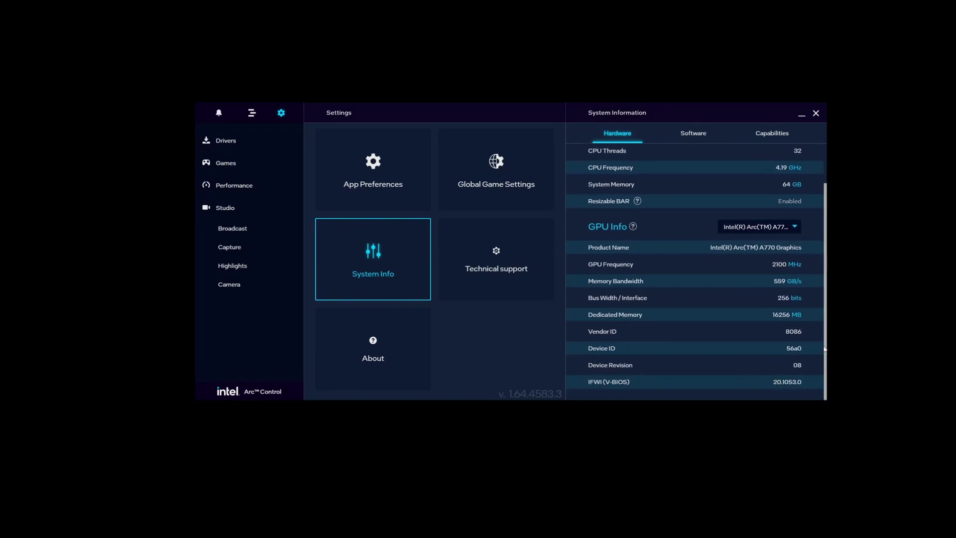
drag(823, 348, 821, 304)
click(766, 139)
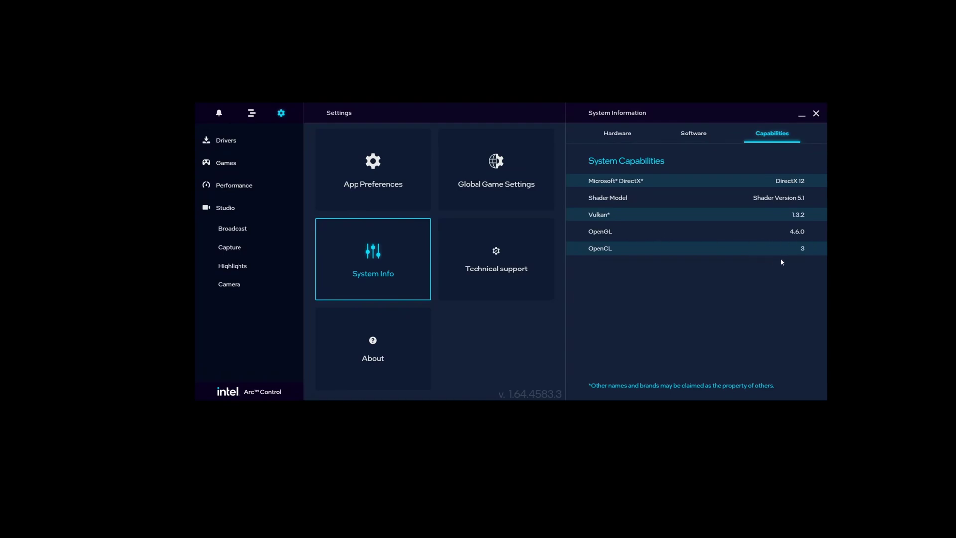
click(693, 134)
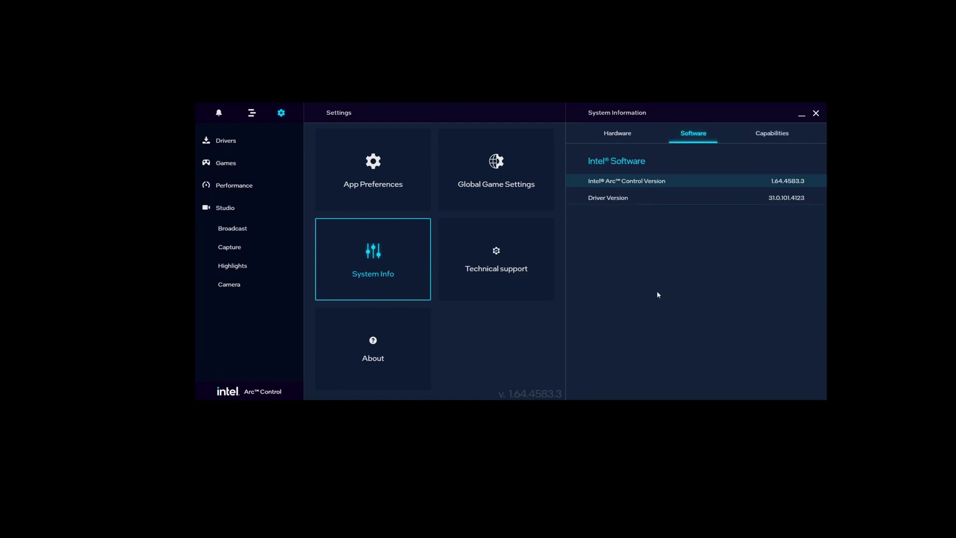